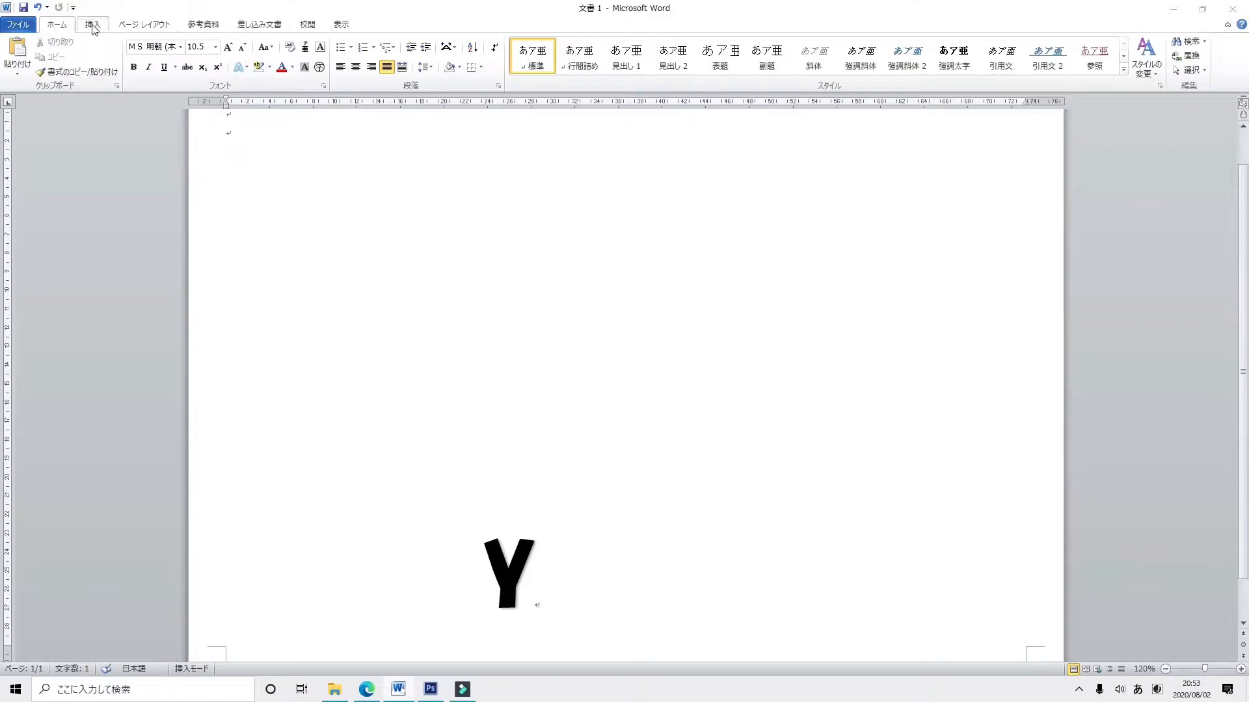
Insert a rounded rectangle about 6.91 cm high and 12.57 cm wide above and to the right of the letter Y
left_click(135, 26)
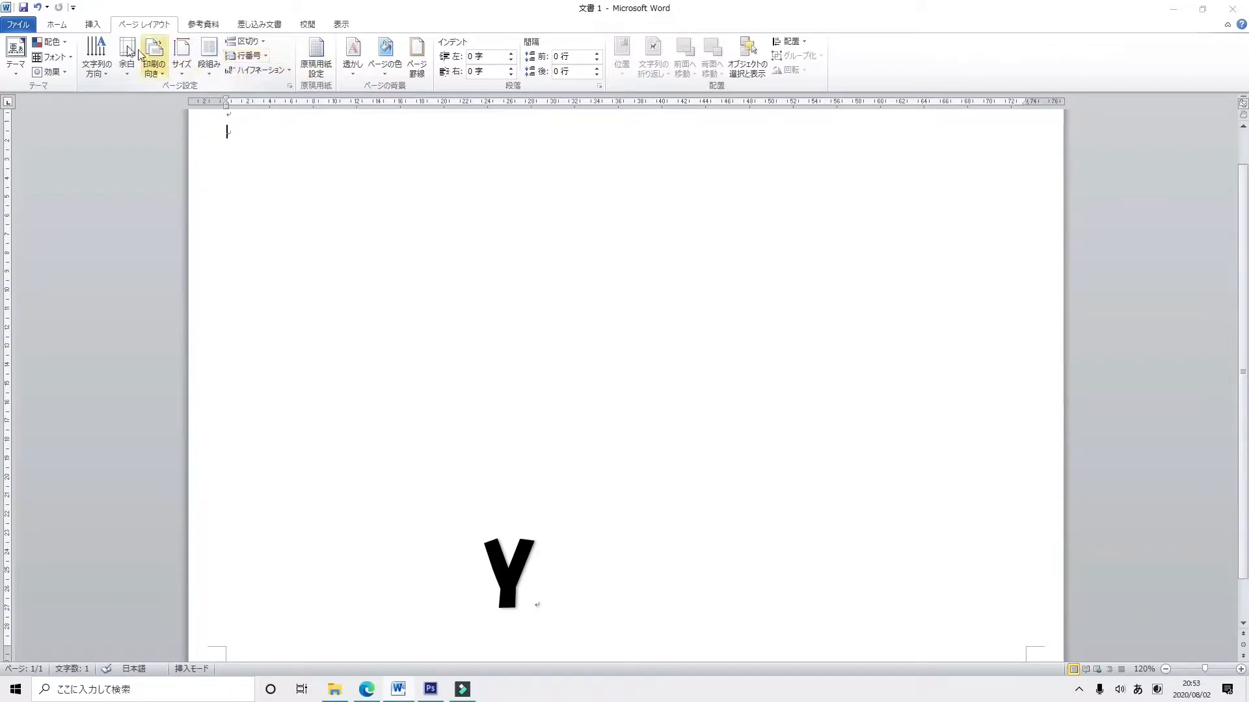
left_click(93, 26)
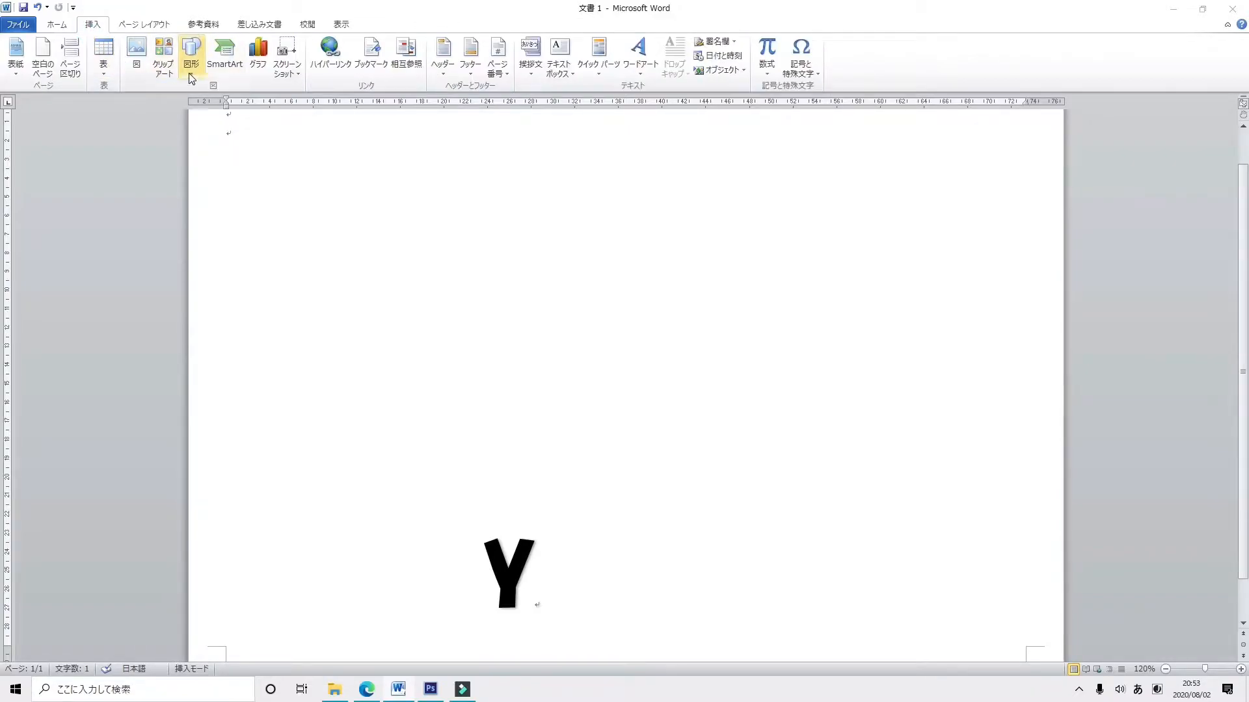
left_click(190, 62)
left_click(54, 165)
mouse_move(557, 252)
left_mouse_down()
mouse_move(846, 473)
mouse_move(928, 455)
left_mouse_up()
Set the rounded rectangle's outline to standard red
left_click(470, 56)
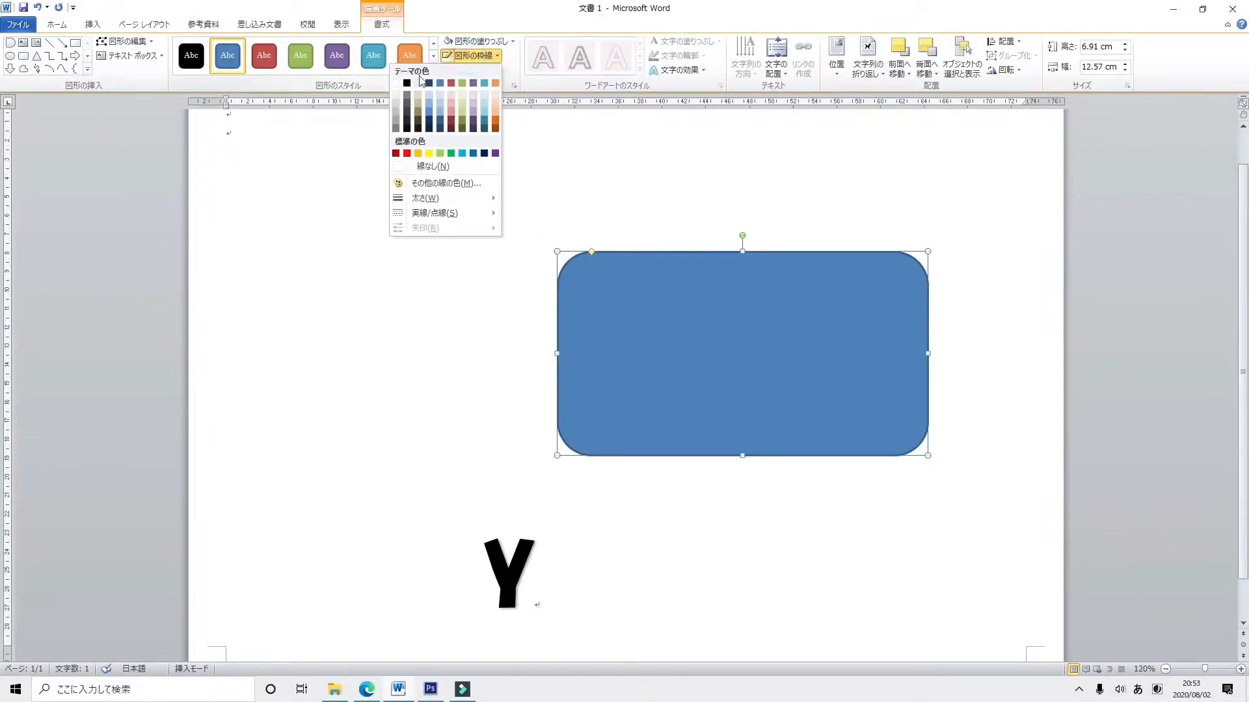
left_click(408, 82)
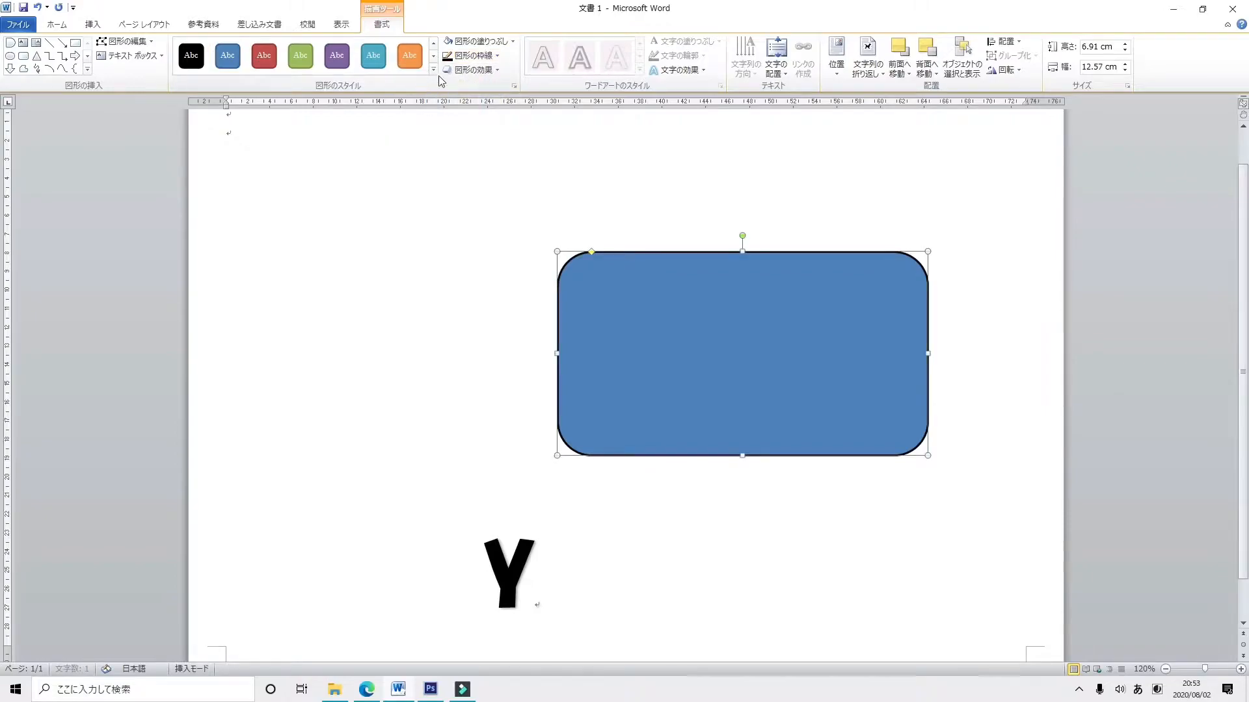
left_click(493, 56)
left_click(406, 154)
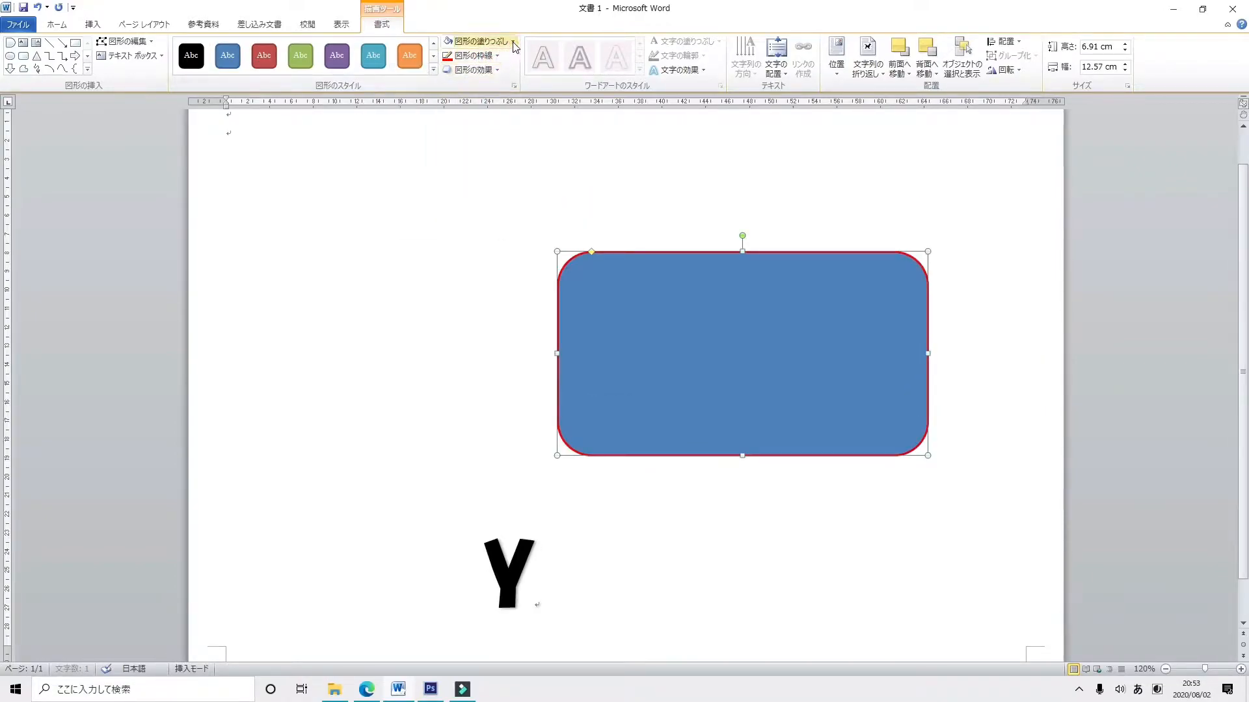
Fill the rounded rectangle with red and shift it slightly up and to the left
left_click(459, 43)
left_click(422, 139)
left_click_drag(779, 370, 768, 341)
left_click(956, 387)
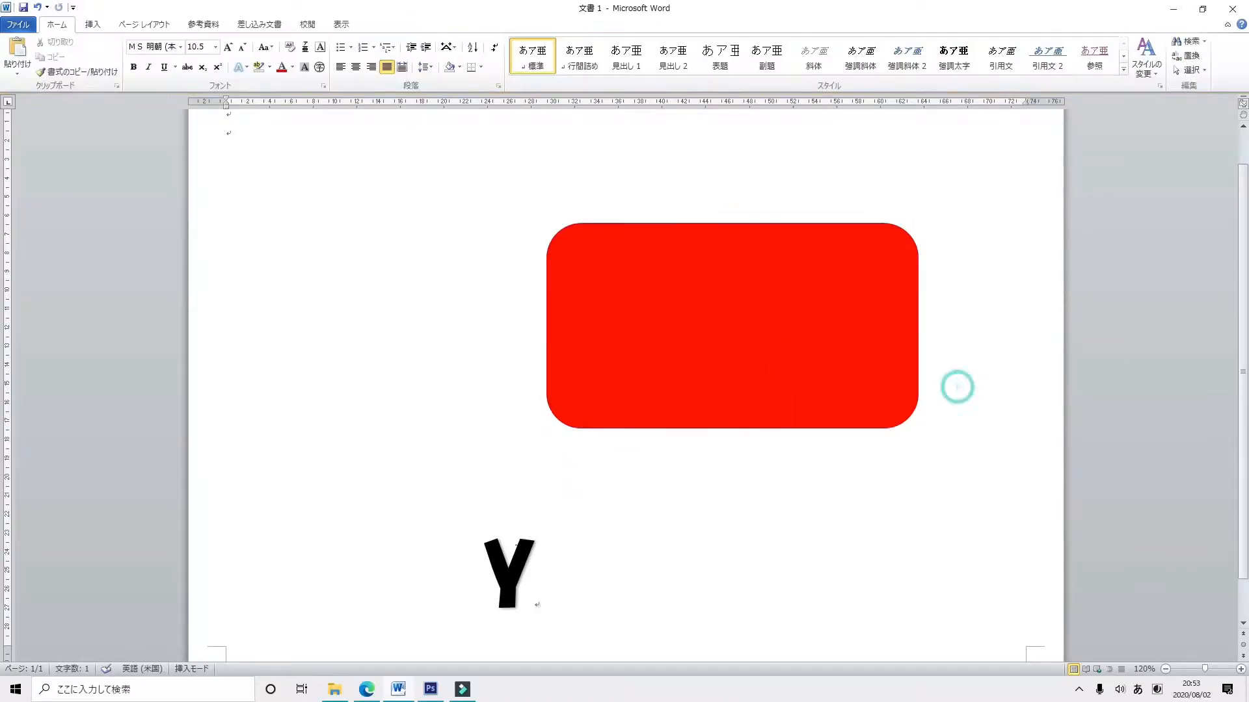
Copy the Y text box onto the left half of the red rectangle and change the copy's letter to T
left_click(528, 526)
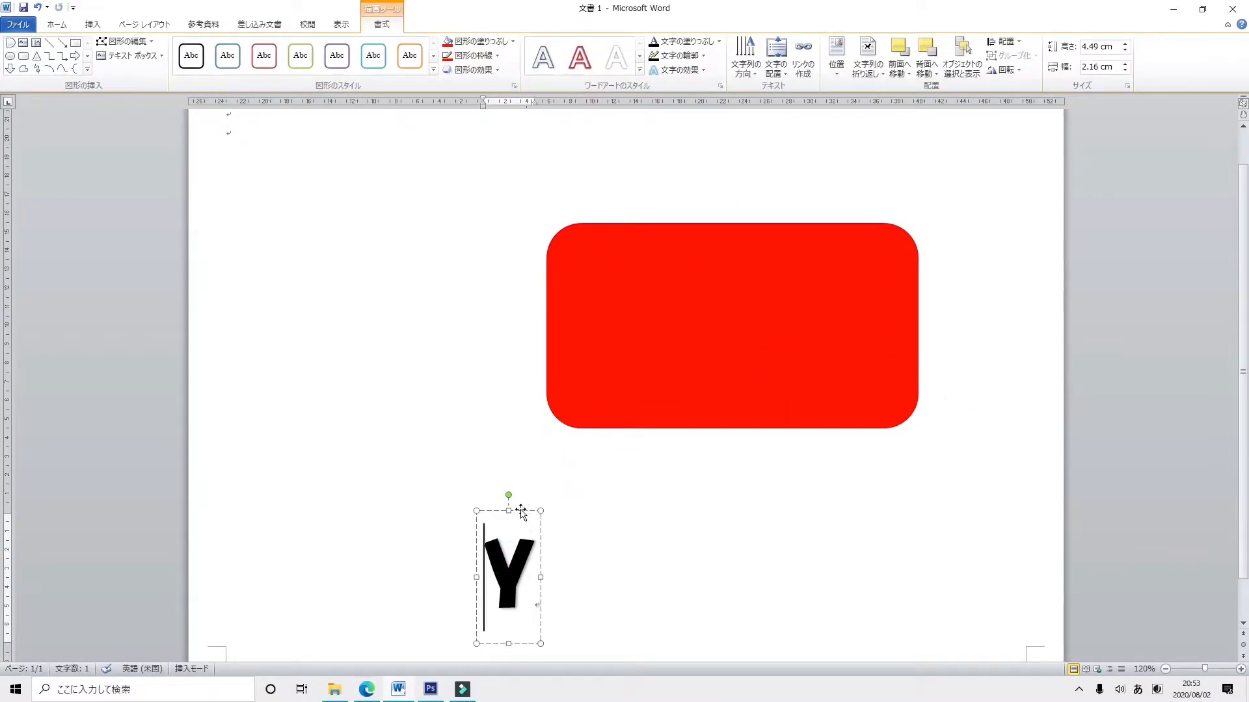
left_click_drag(521, 511, 651, 263)
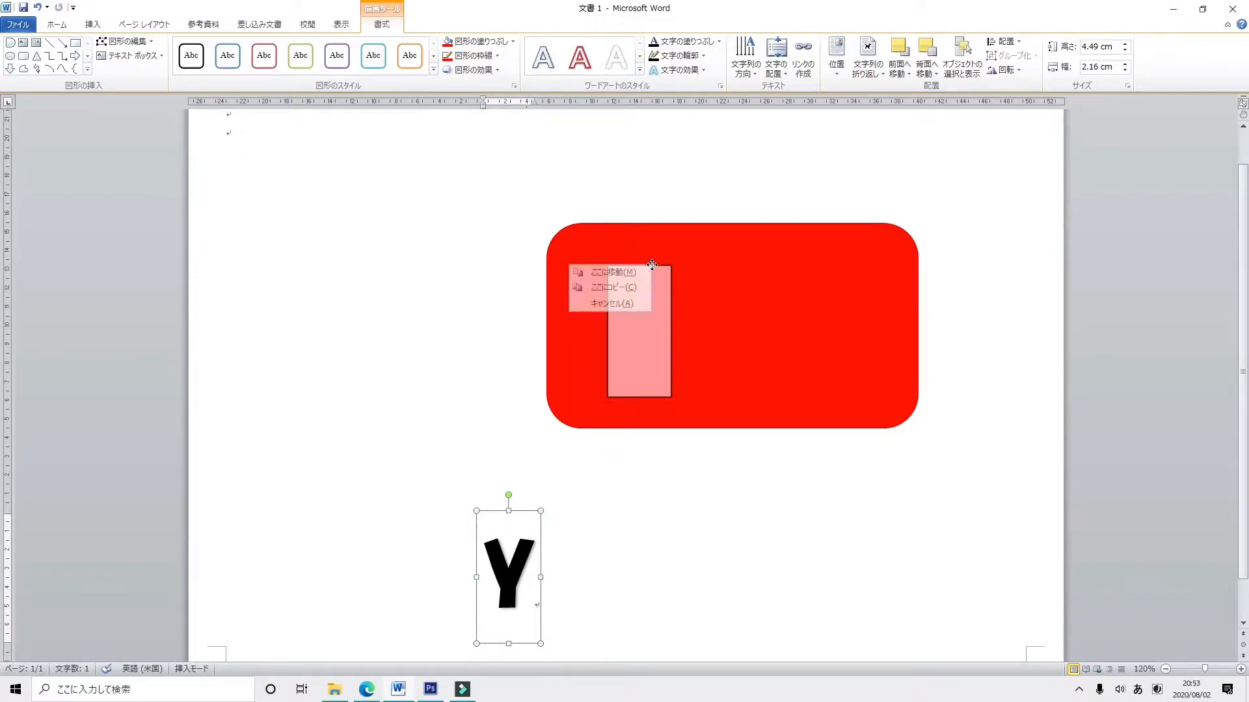
left_click(618, 291)
left_click(668, 303)
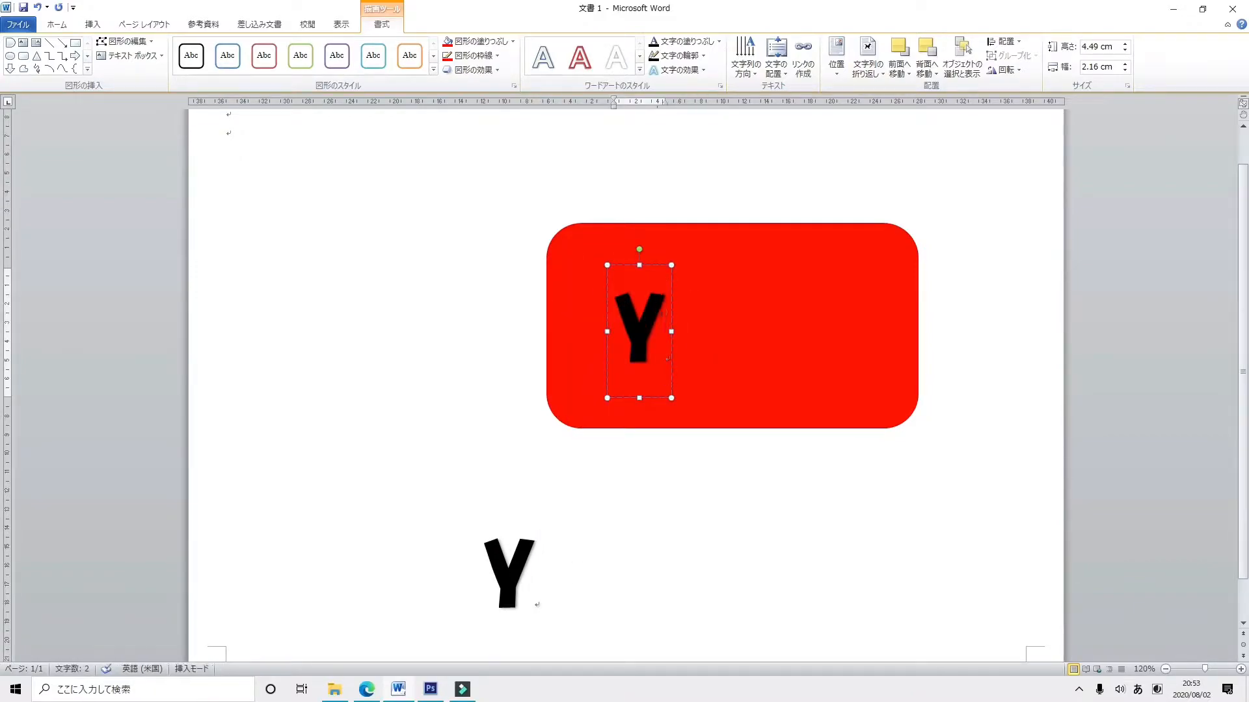
key("BackSpace")
type("t")
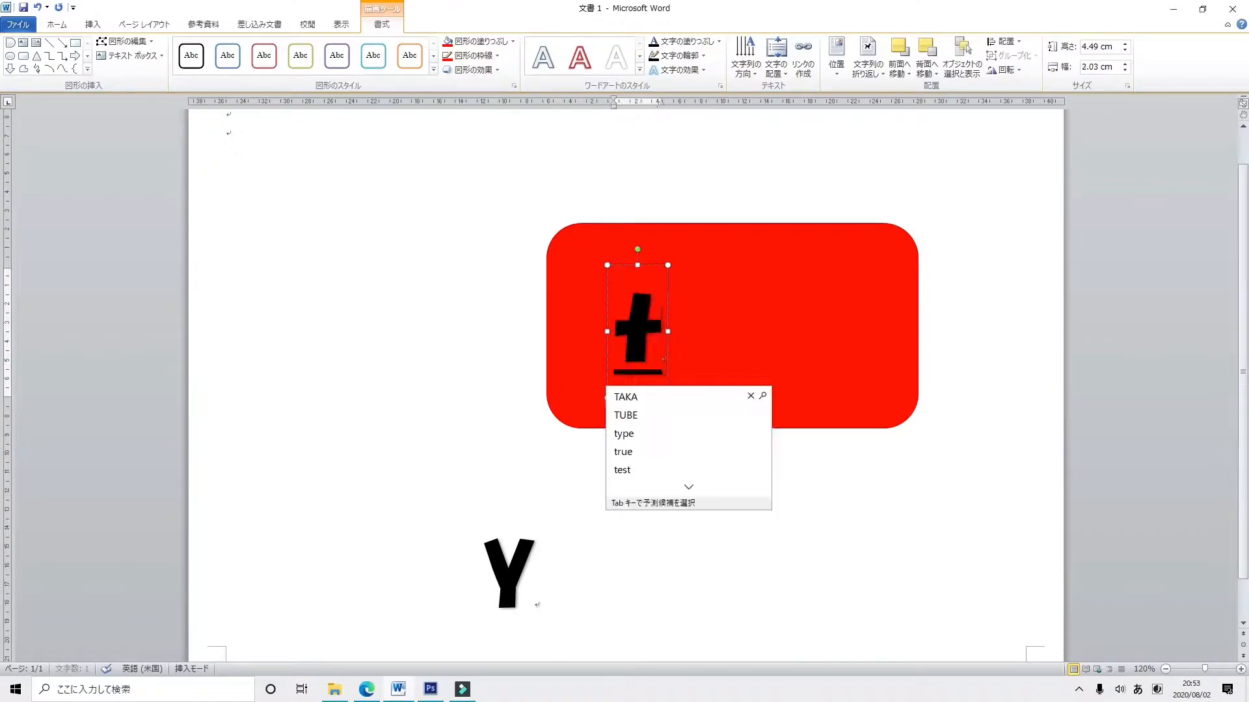
key("BackSpace")
key("Zenkaku_Hankaku")
type("T")
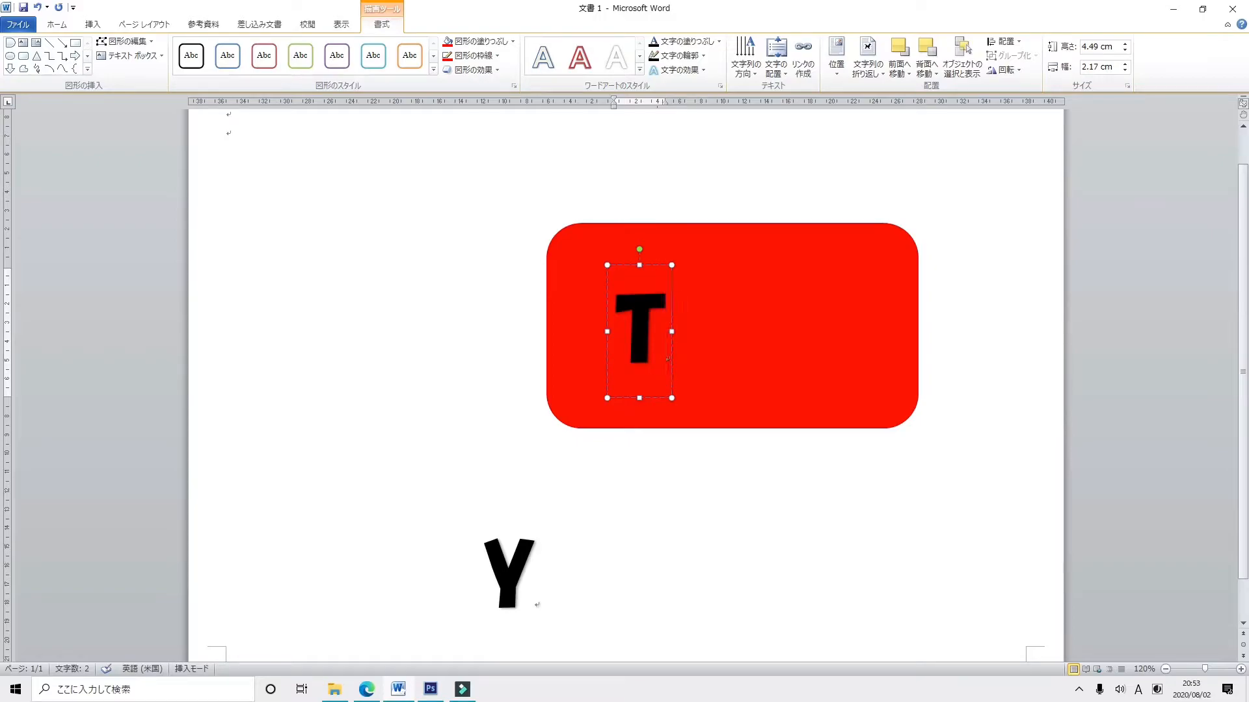
Try a white shape fill on the T text box and undo it
double_click(649, 287)
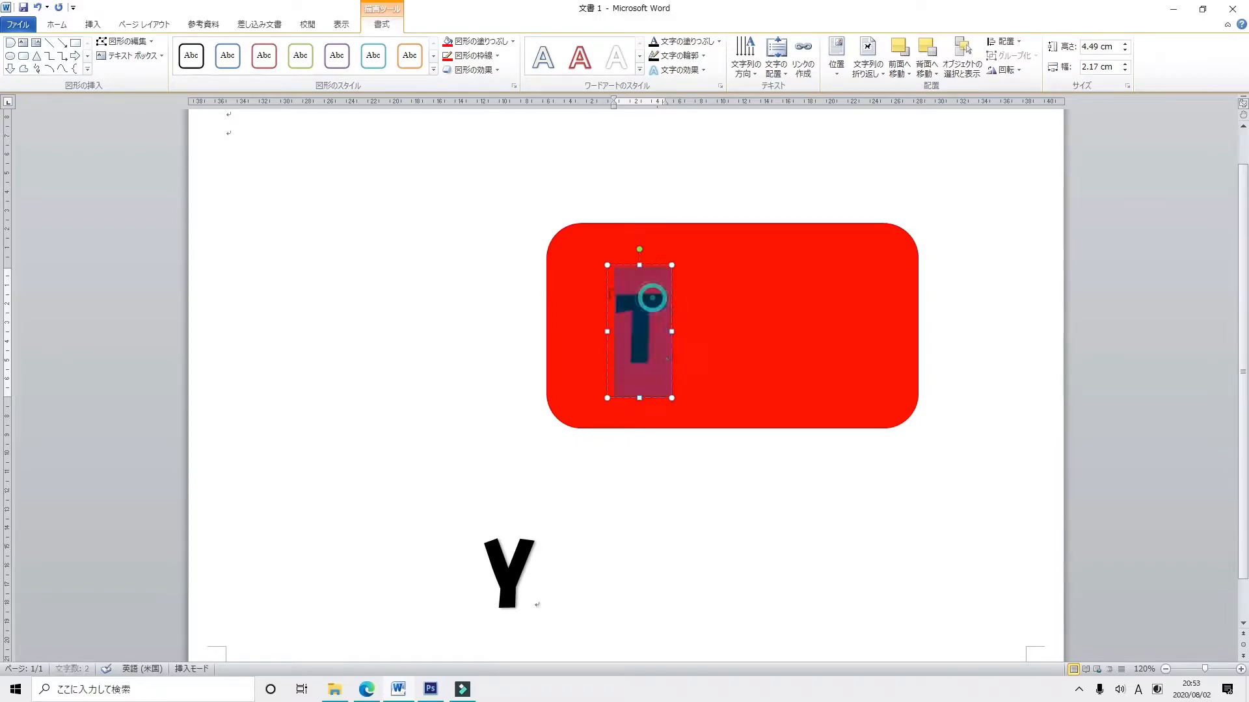
left_click(514, 43)
left_click(417, 73)
left_click(771, 497)
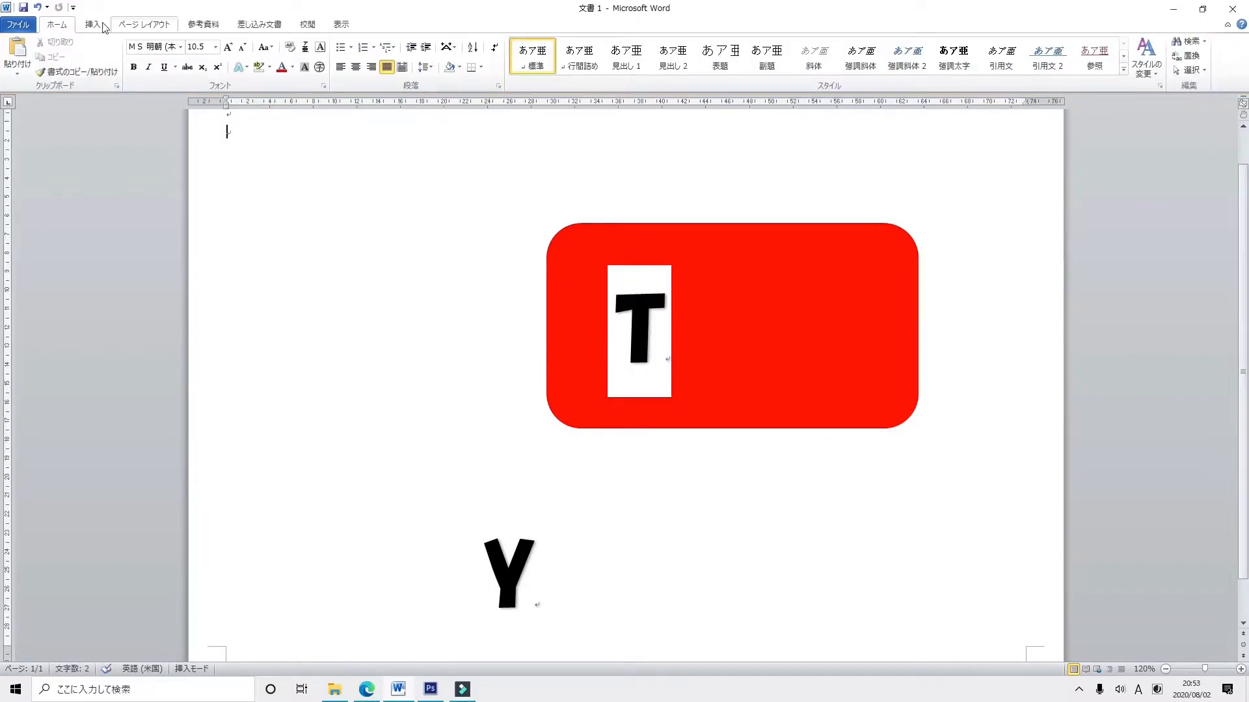
left_click(37, 7)
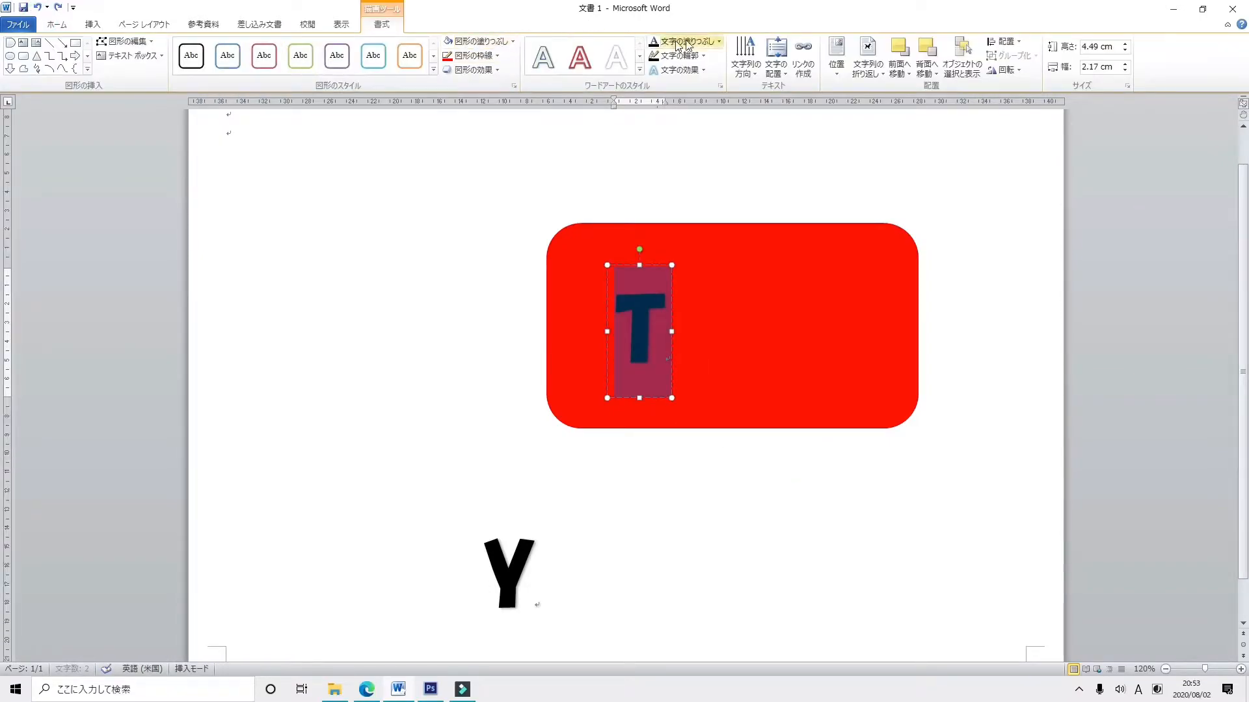
Set the text fill and text outline of the letter T to white
left_click(712, 41)
left_click(616, 69)
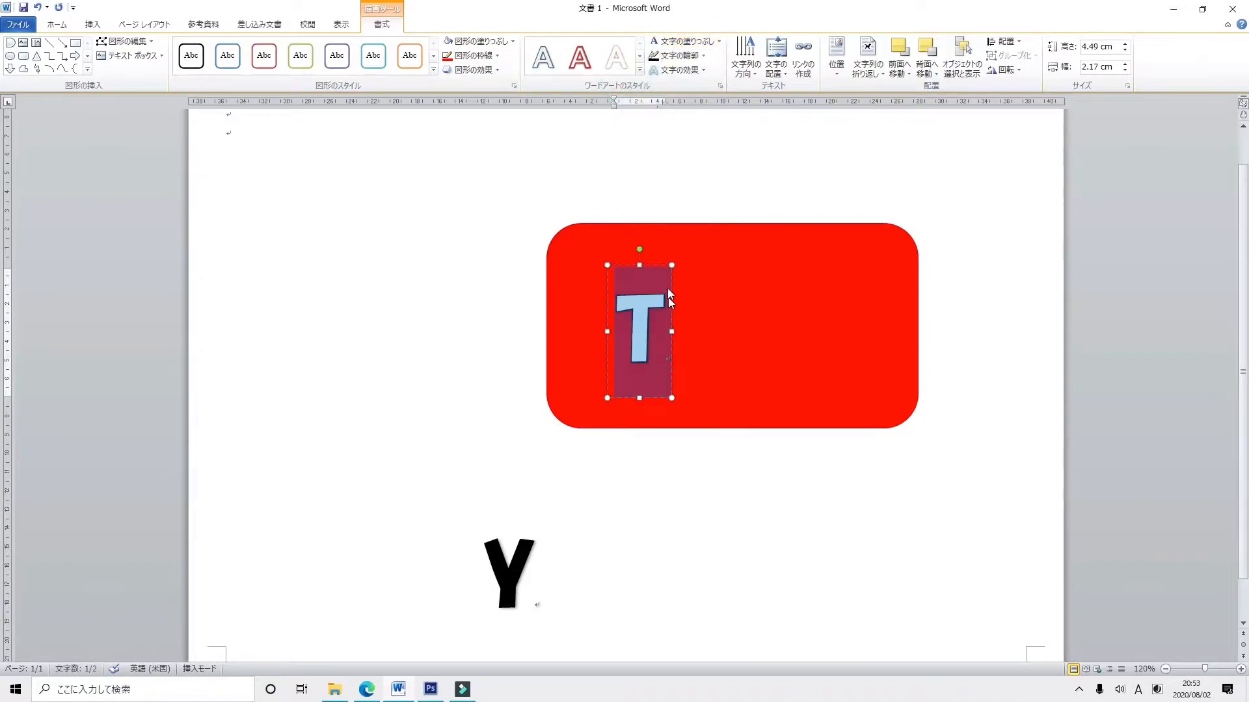
left_click(704, 56)
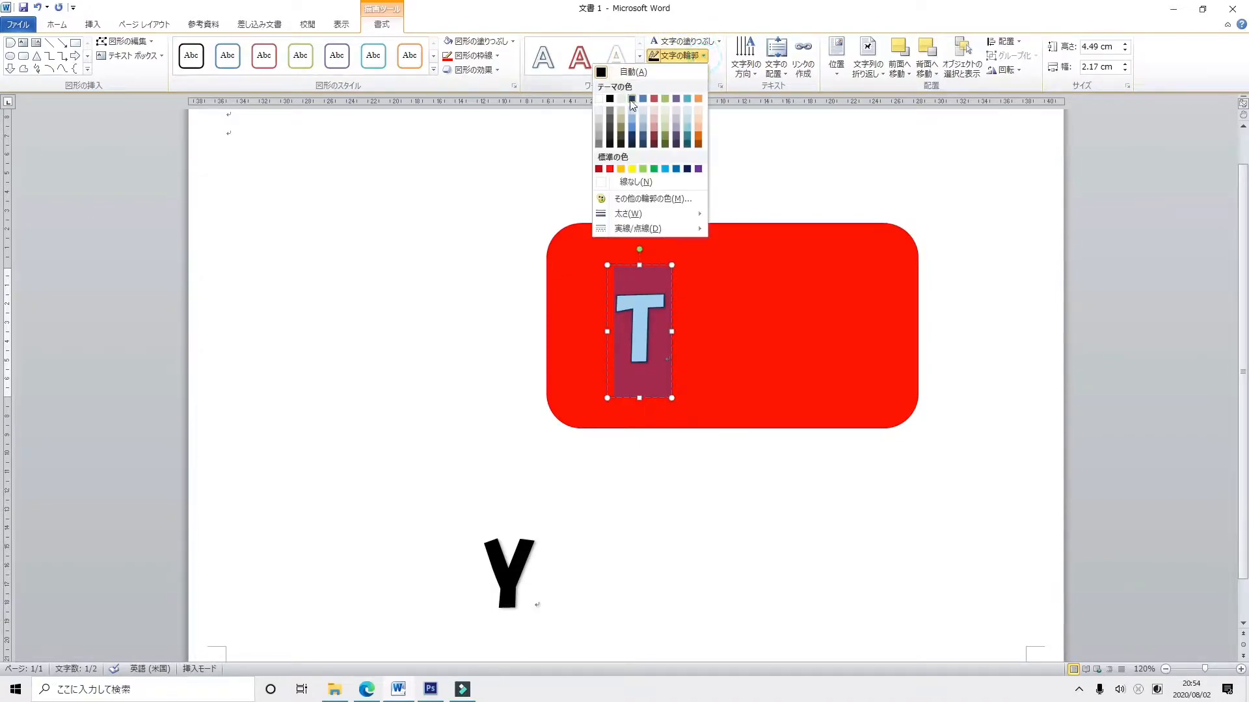
left_click(597, 99)
Copy the white T text box just to its right and slightly higher, and change the copy's letter to U
left_click_drag(656, 264, 704, 257)
left_click(668, 280)
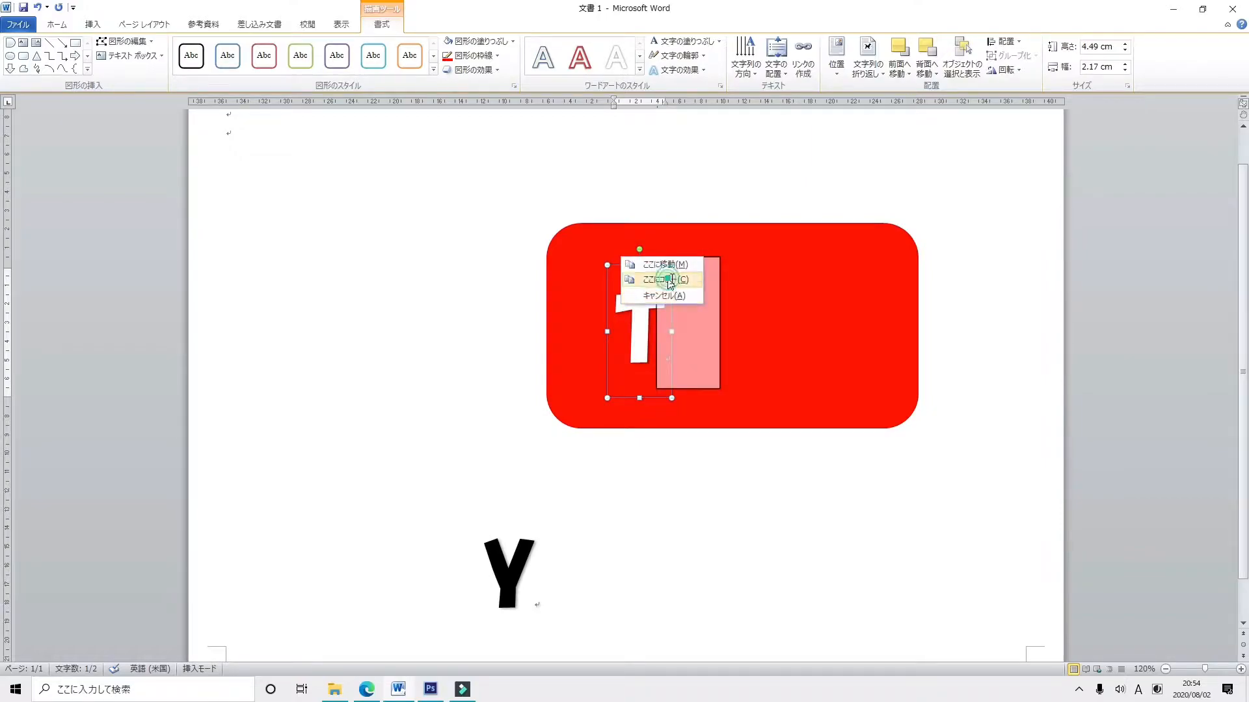
left_click(707, 308)
key("BackSpace")
type("u")
key("BackSpace")
type("U")
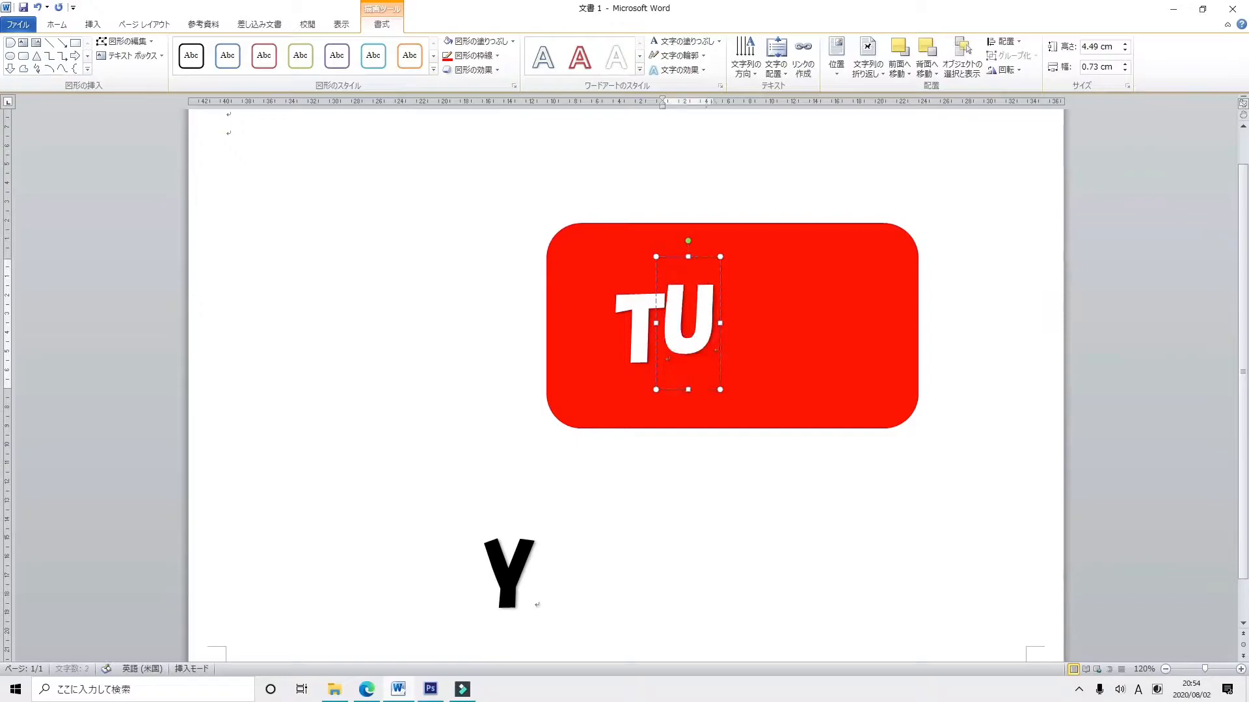
Copy the U text box directly to its right and change the copy's letter to B
left_click_drag(703, 257, 762, 259)
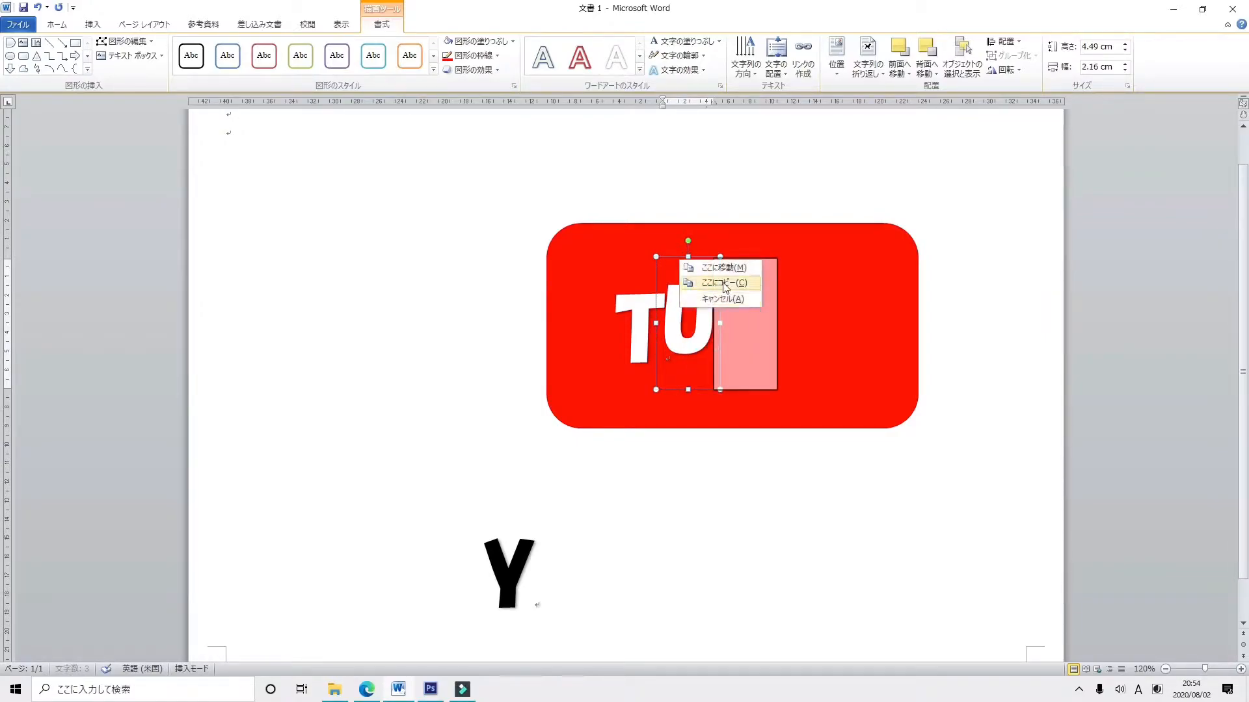
left_click(722, 282)
key("BackSpace")
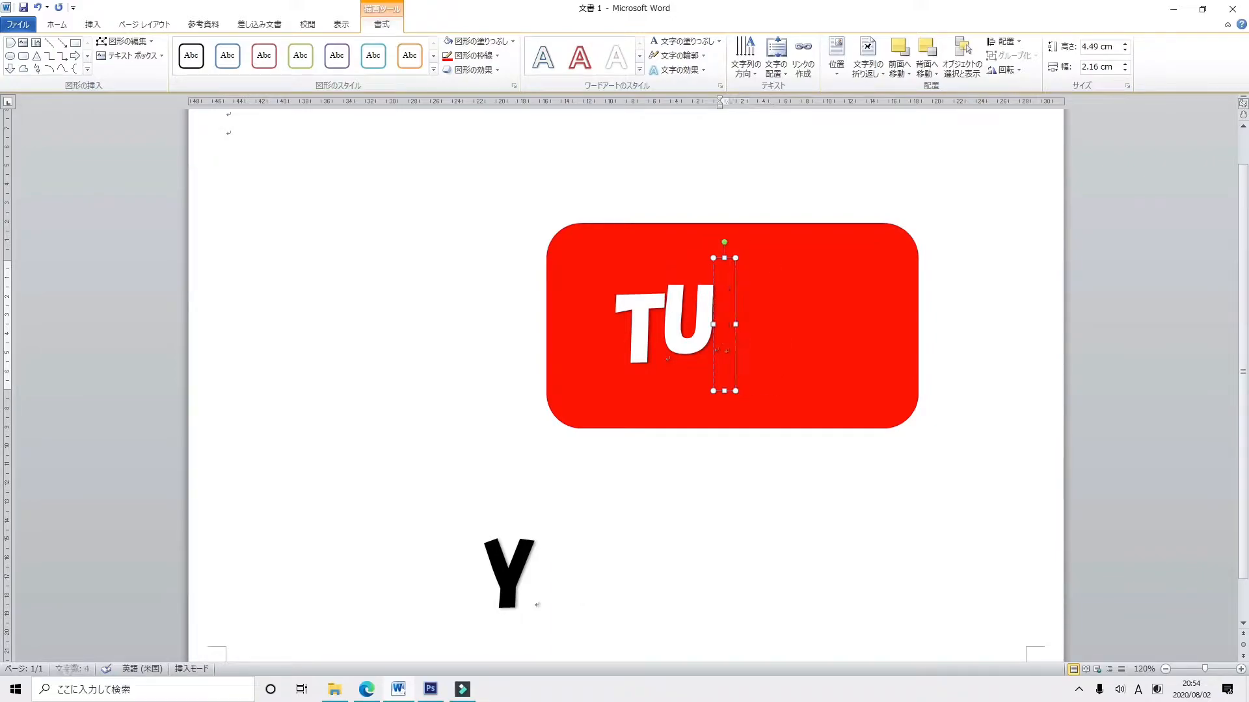
type("b")
key("BackSpace")
type("B")
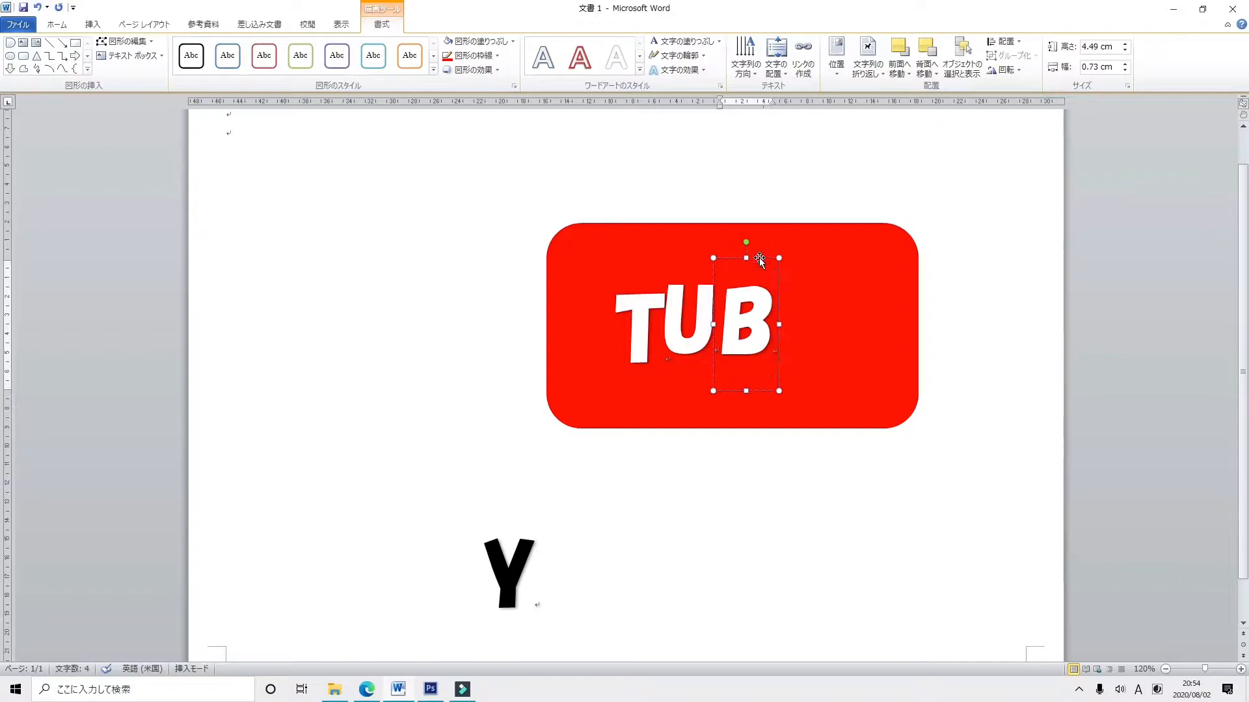
Copy the B text box directly to its right and change the copy's letter to E
left_click_drag(760, 259, 811, 255)
left_click(774, 278)
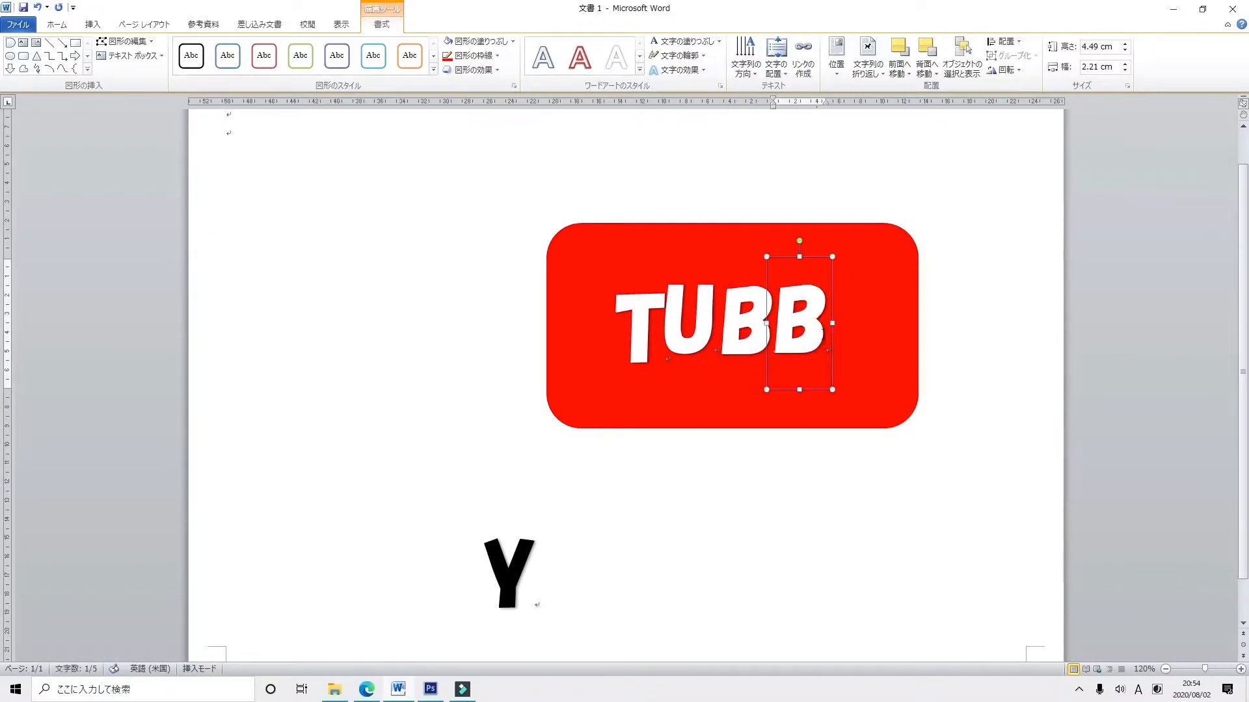
key("BackSpace")
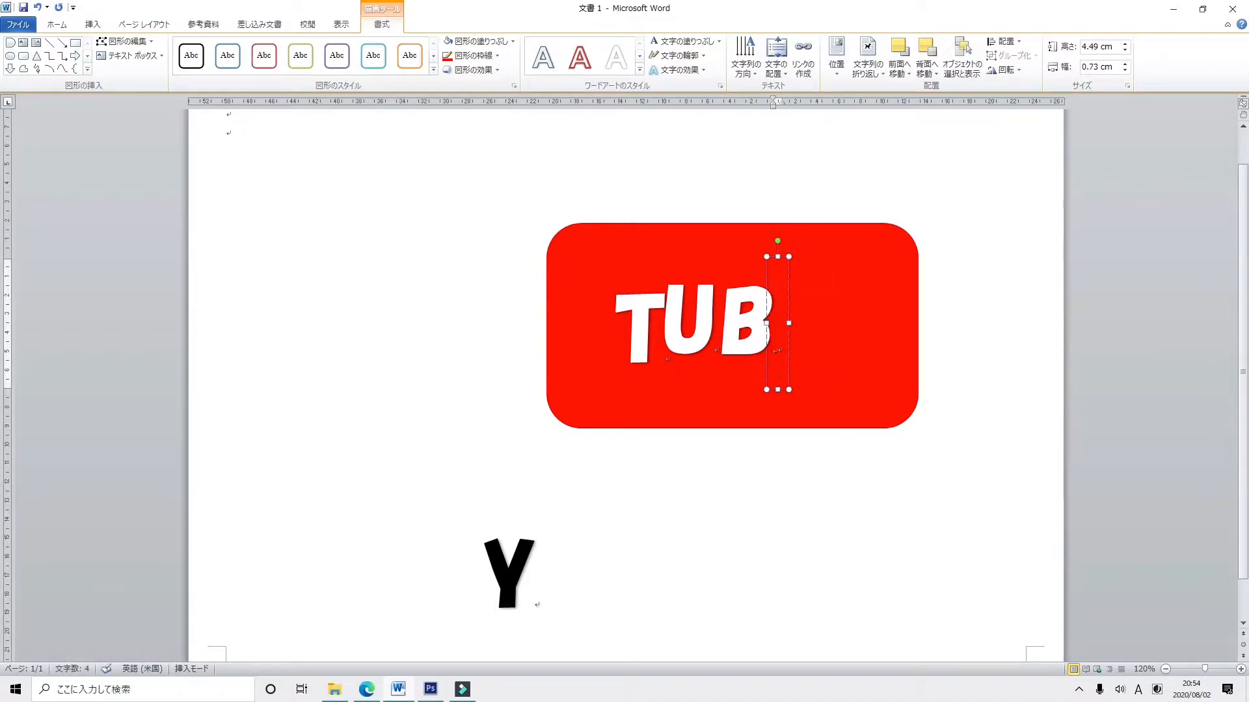
type("E")
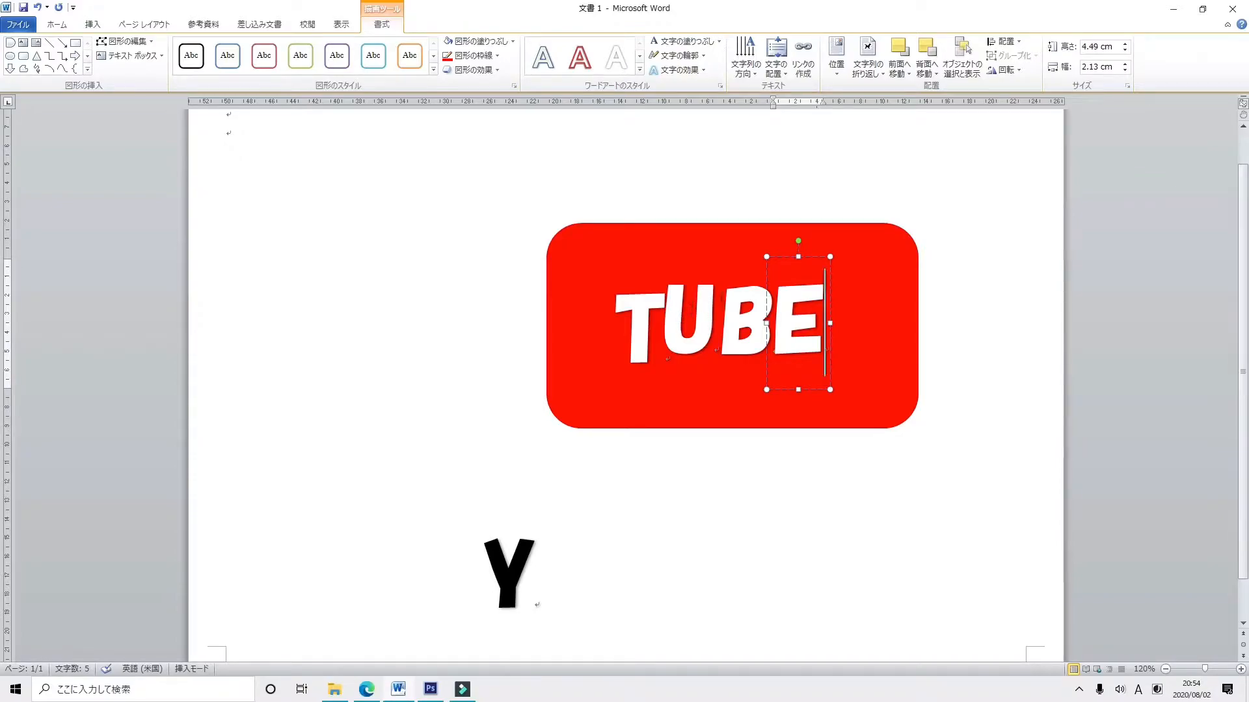
Nudge the E slightly up and reposition the U and T with a slight counterclockwise tilt
left_click_drag(807, 257, 802, 247)
left_click(686, 290)
left_click_drag(708, 270, 684, 228)
left_click(624, 308)
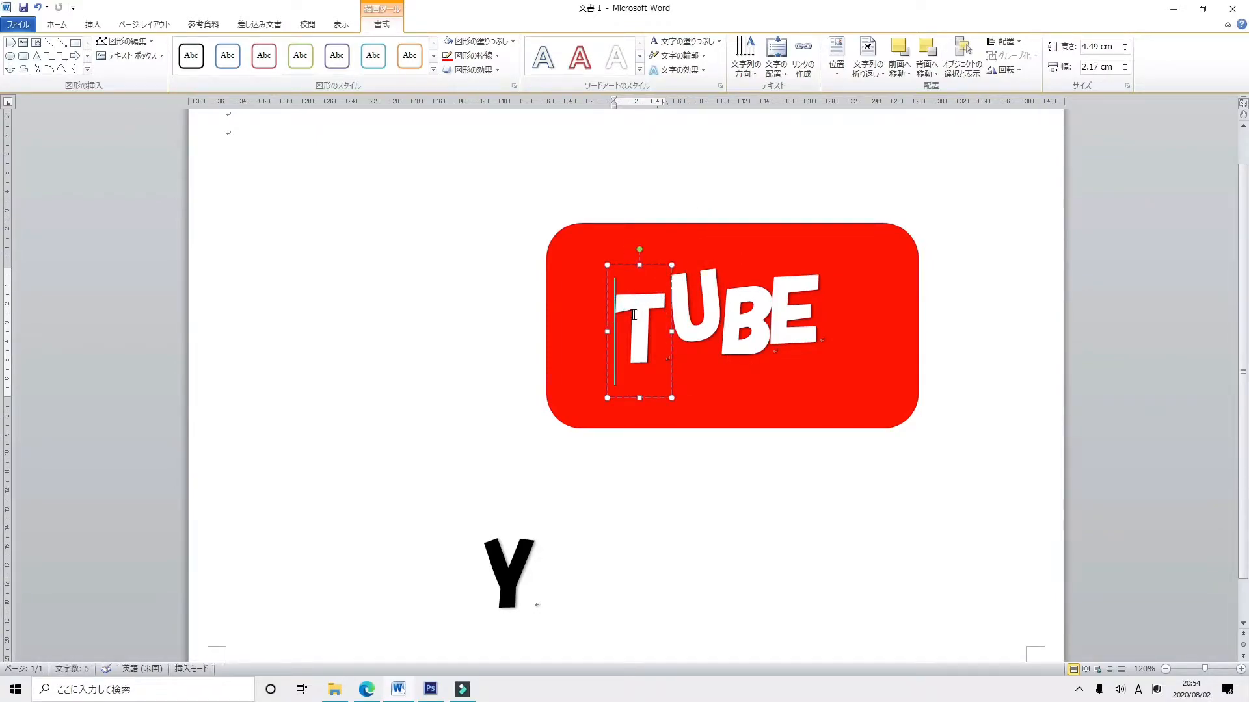
mouse_move(641, 248)
left_mouse_down()
mouse_move(617, 247)
mouse_move(669, 253)
mouse_move(649, 260)
left_mouse_up()
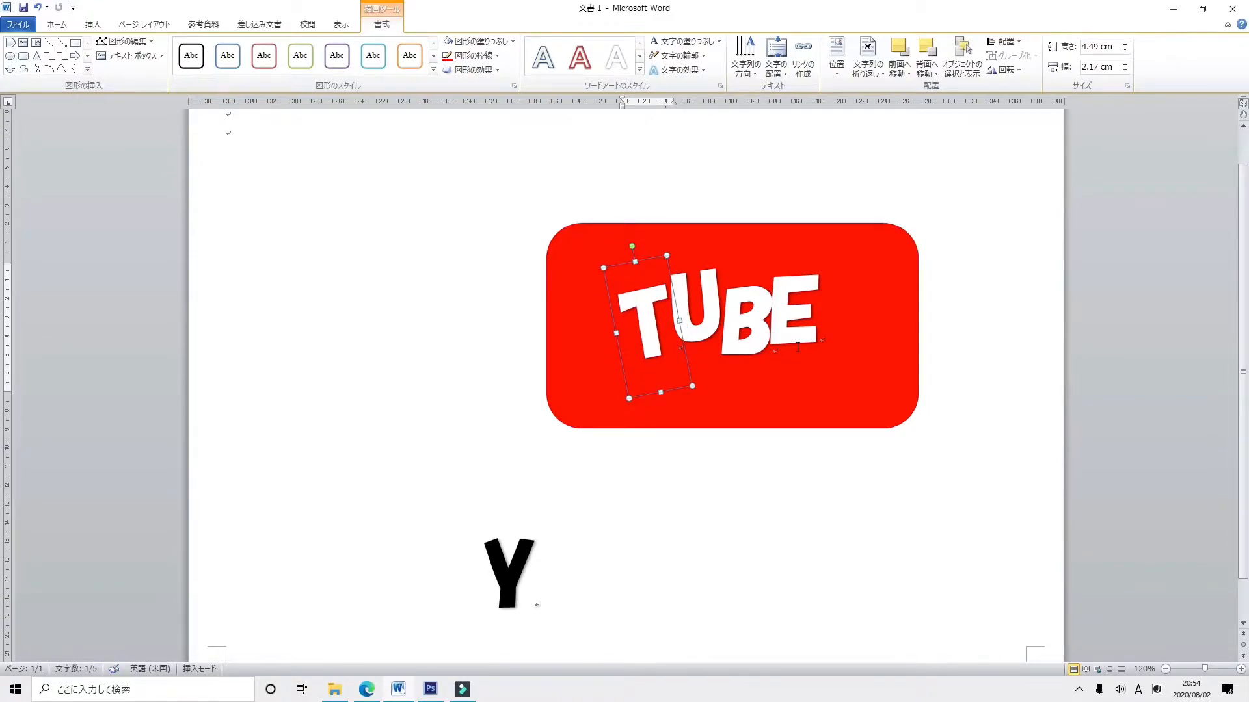
left_click(709, 332, "shift")
left_click(754, 304, "shift")
left_click(806, 285, "shift")
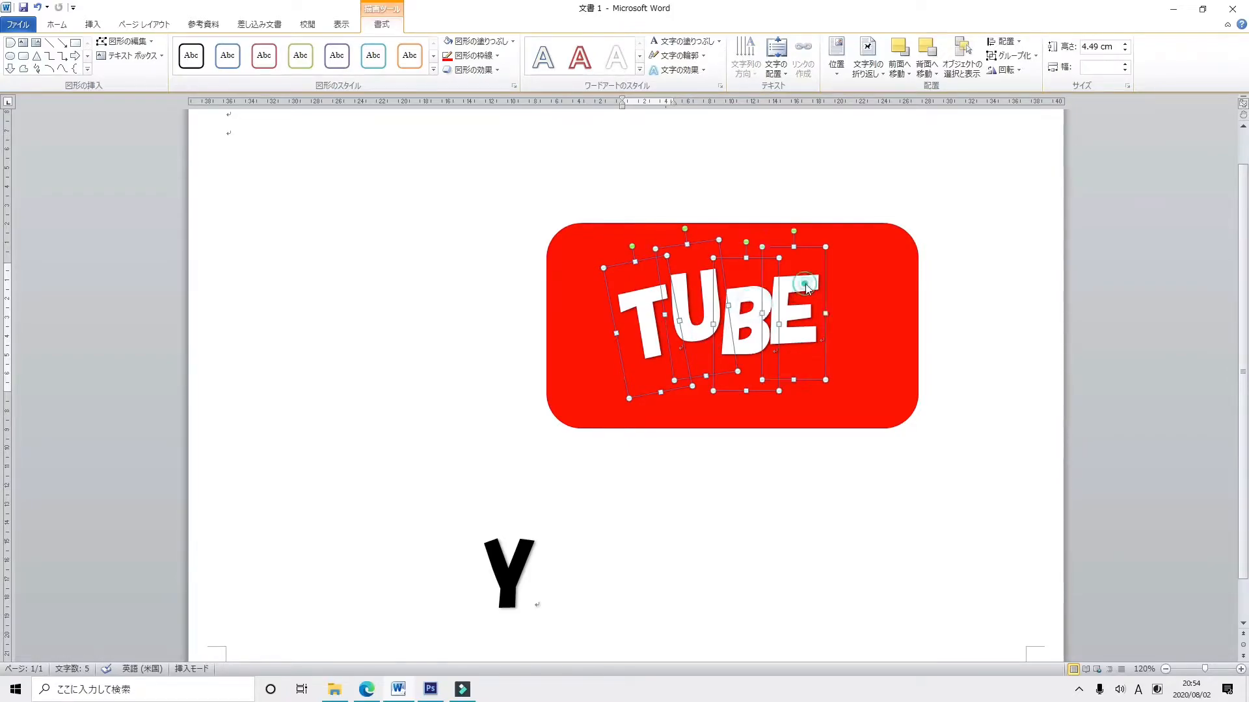
left_click(805, 286)
right_click(805, 285)
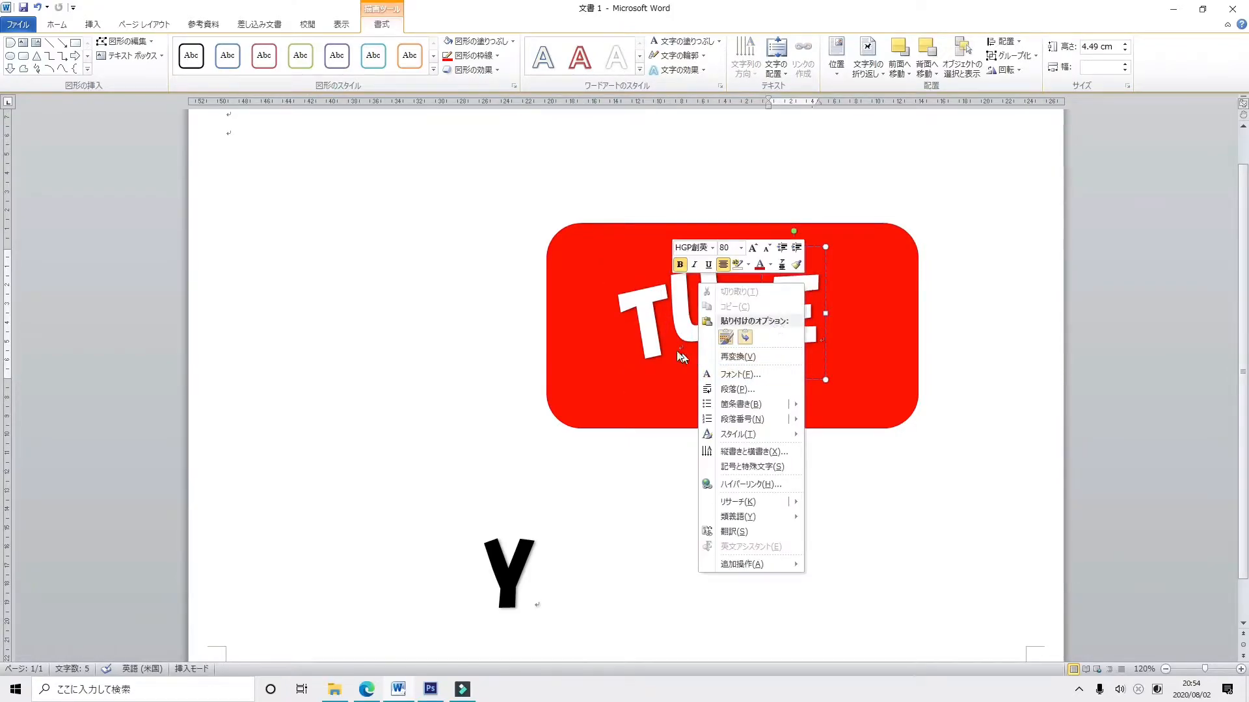
left_click(649, 331)
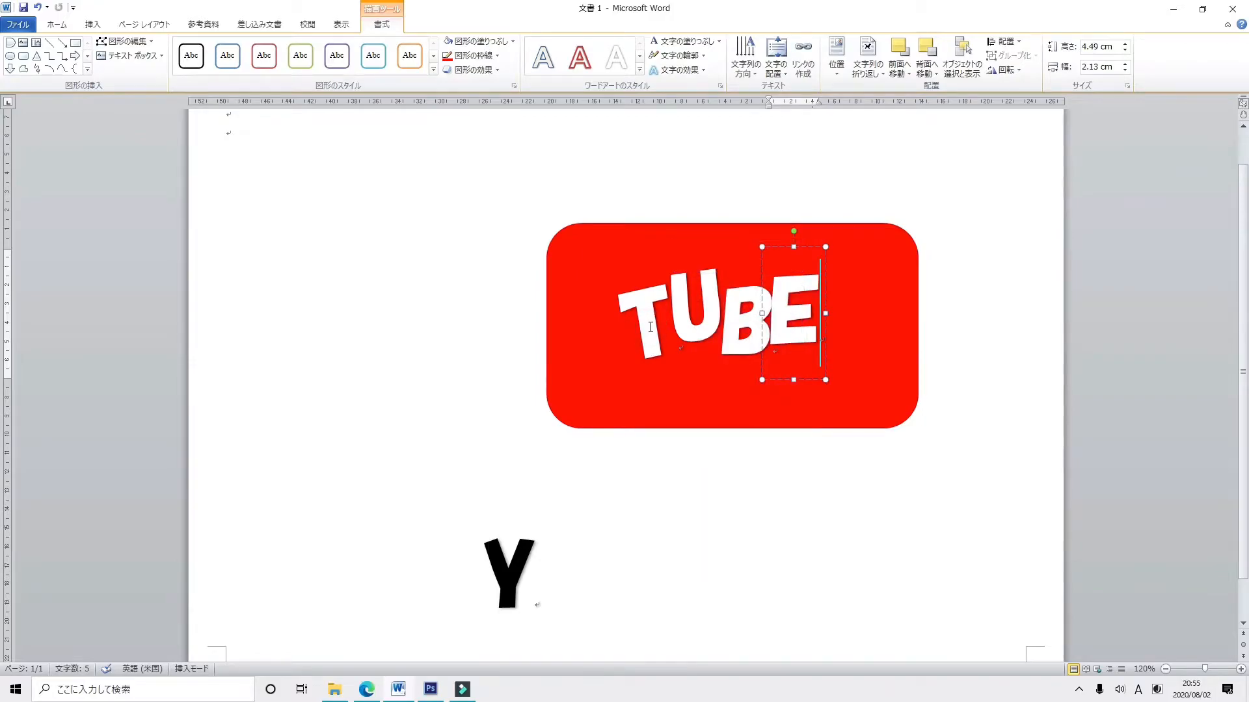
Group the T, U, B and E text boxes into one object
left_click(649, 319, "shift")
left_click(695, 324, "shift")
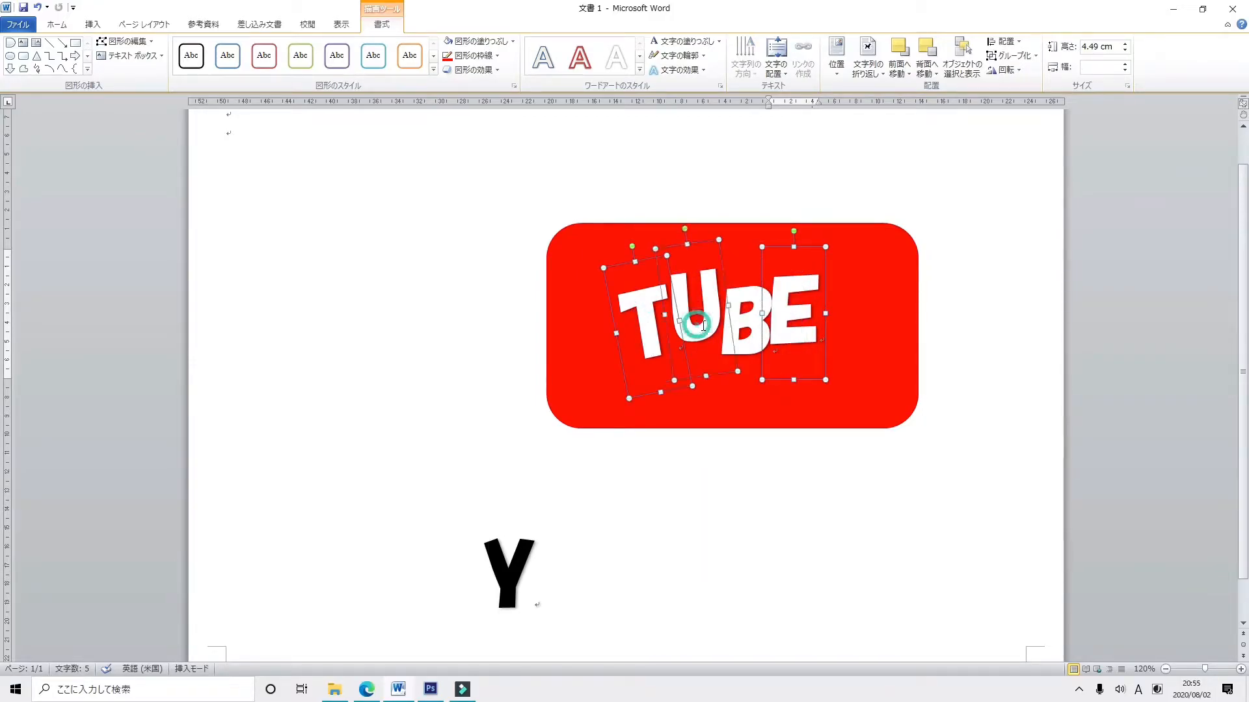
left_click(748, 296, "shift")
right_click(825, 283)
mouse_move(743, 359)
left_click(640, 361)
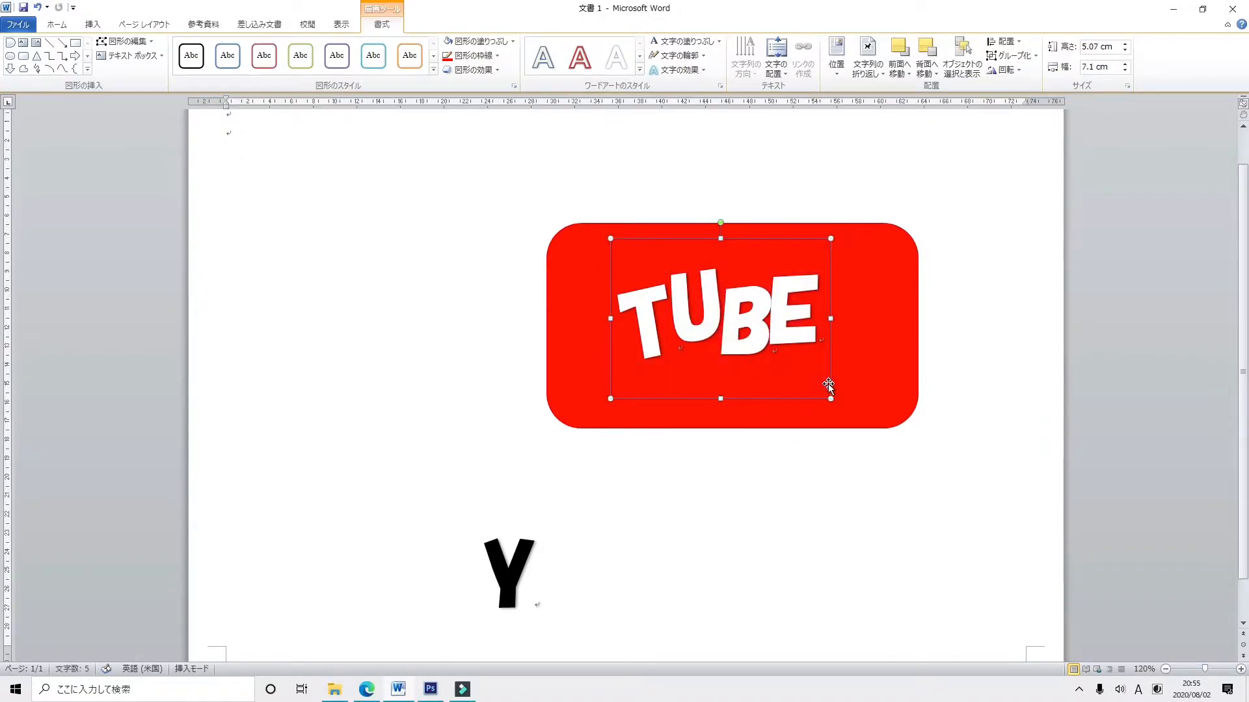
Enlarge the grouped TUBE letters to about 5.79 cm high and 7.99 cm wide, undoing any further stretch
left_click_drag(829, 398, 856, 419)
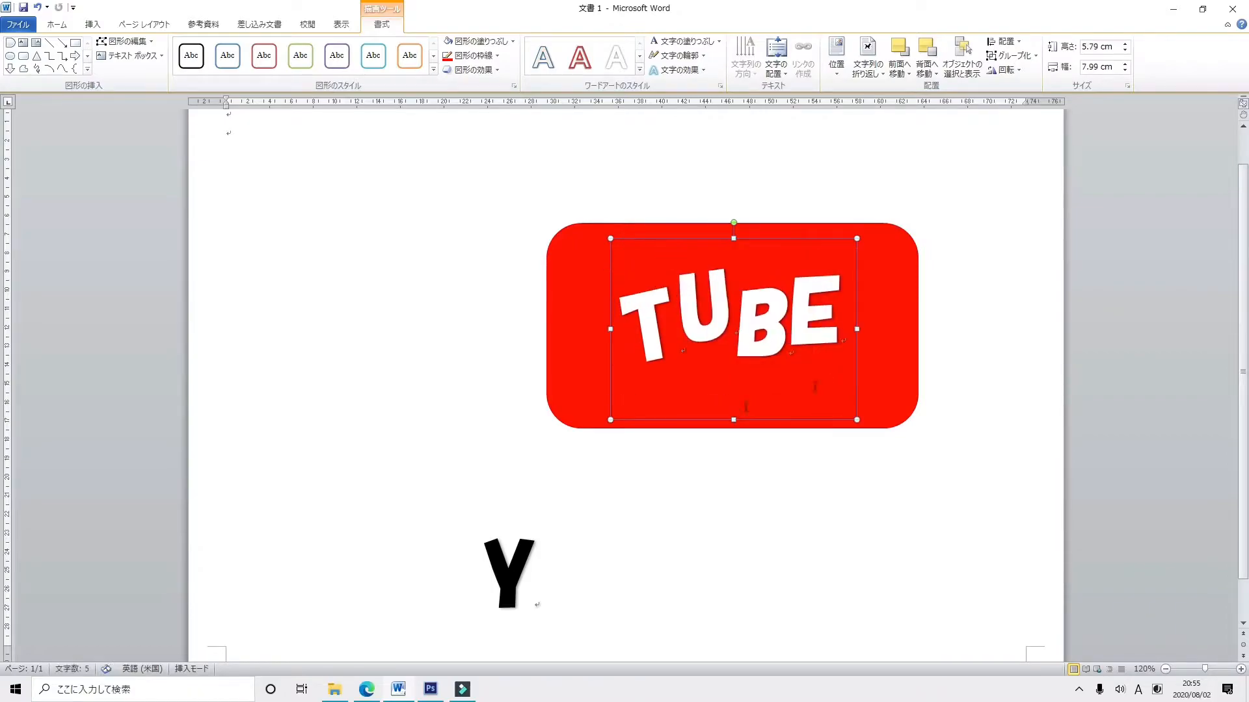
left_click_drag(610, 420, 573, 436)
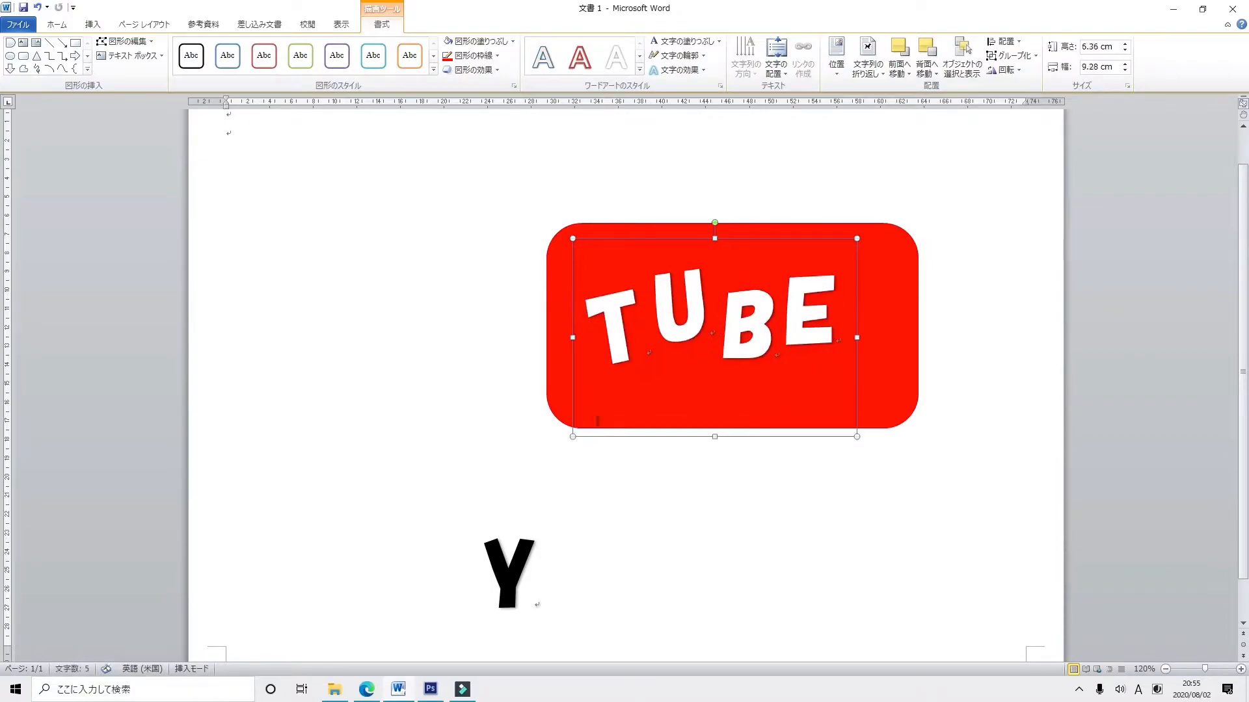
left_click(37, 7)
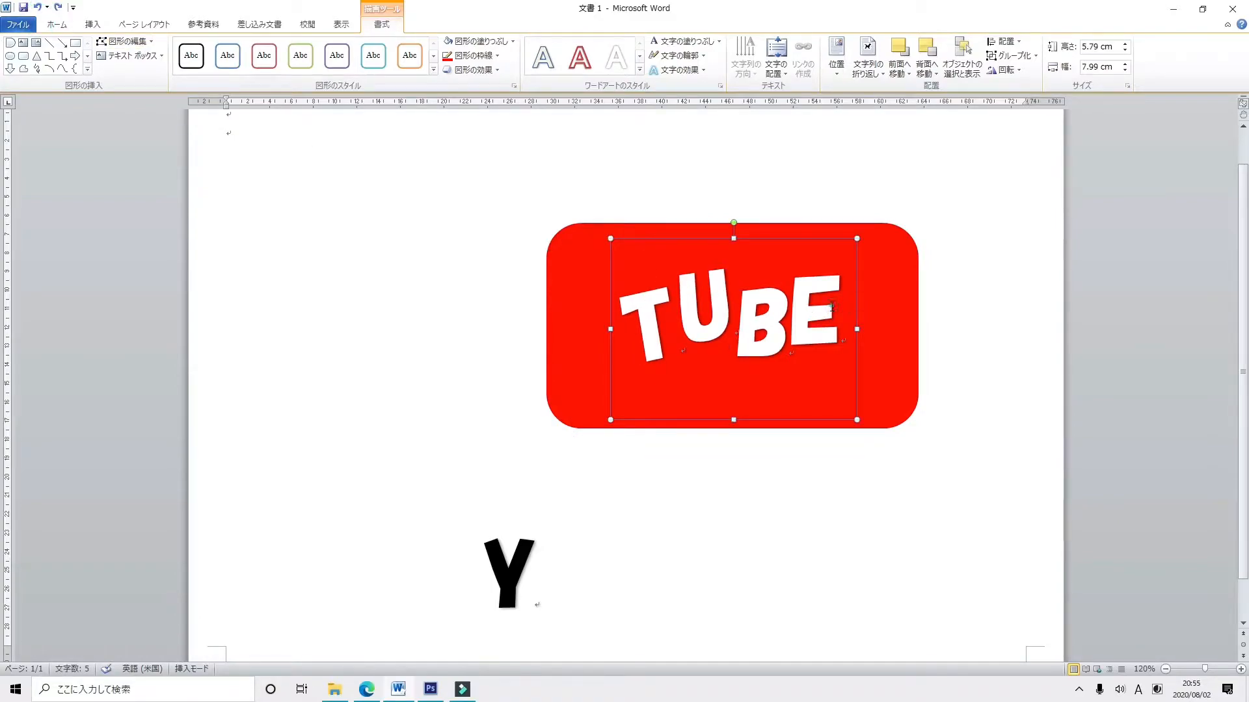
Set the font size of the letters E and B in the TUBE group to 100 pt
left_click_drag(833, 307, 570, 319)
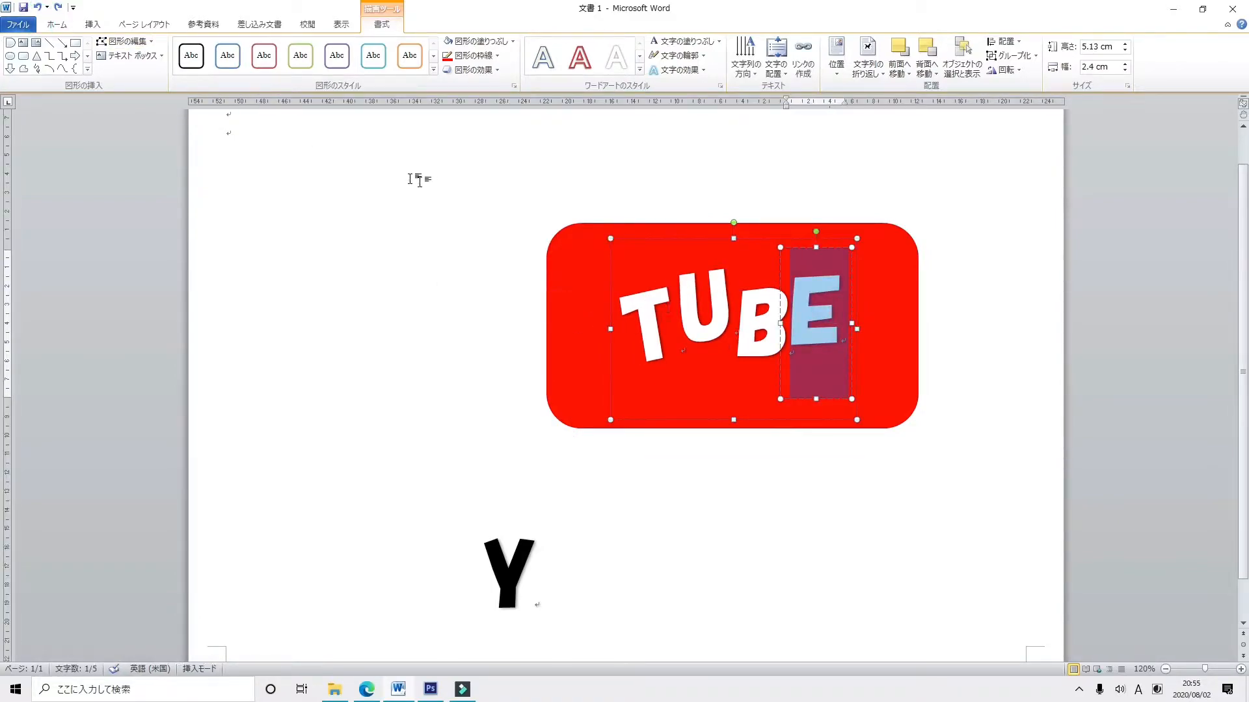
left_click(60, 26)
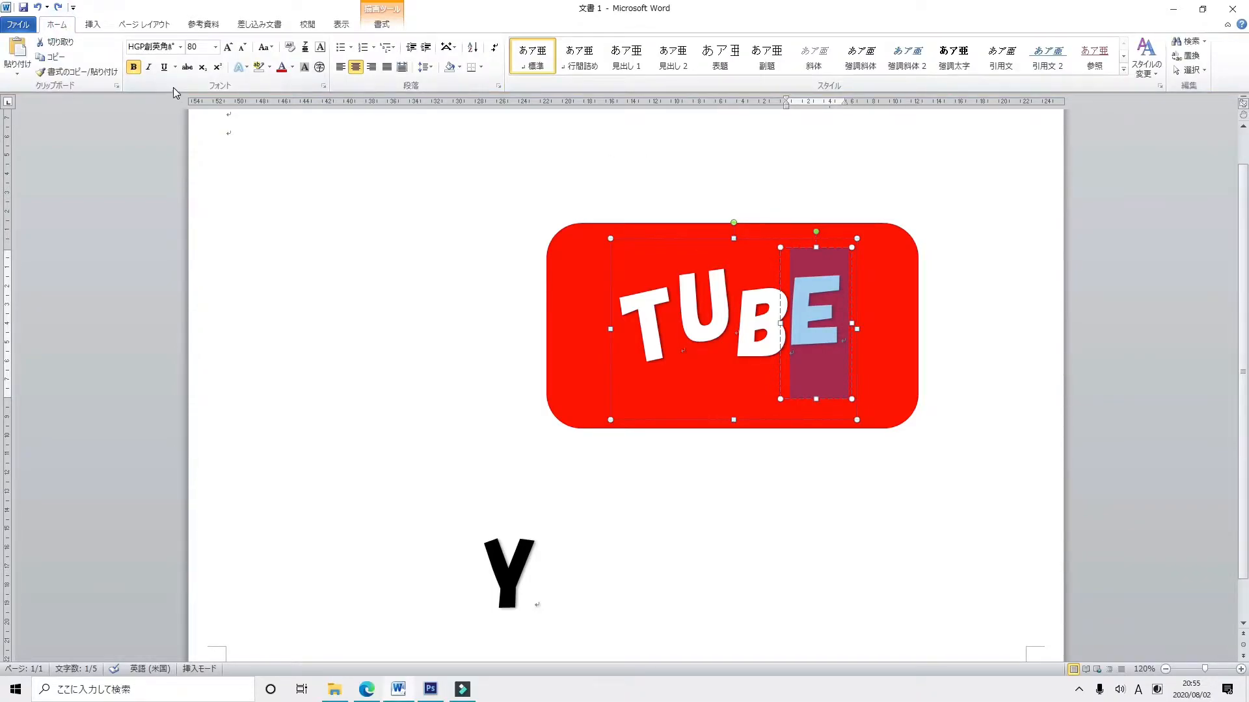
left_click(194, 50)
key("Return")
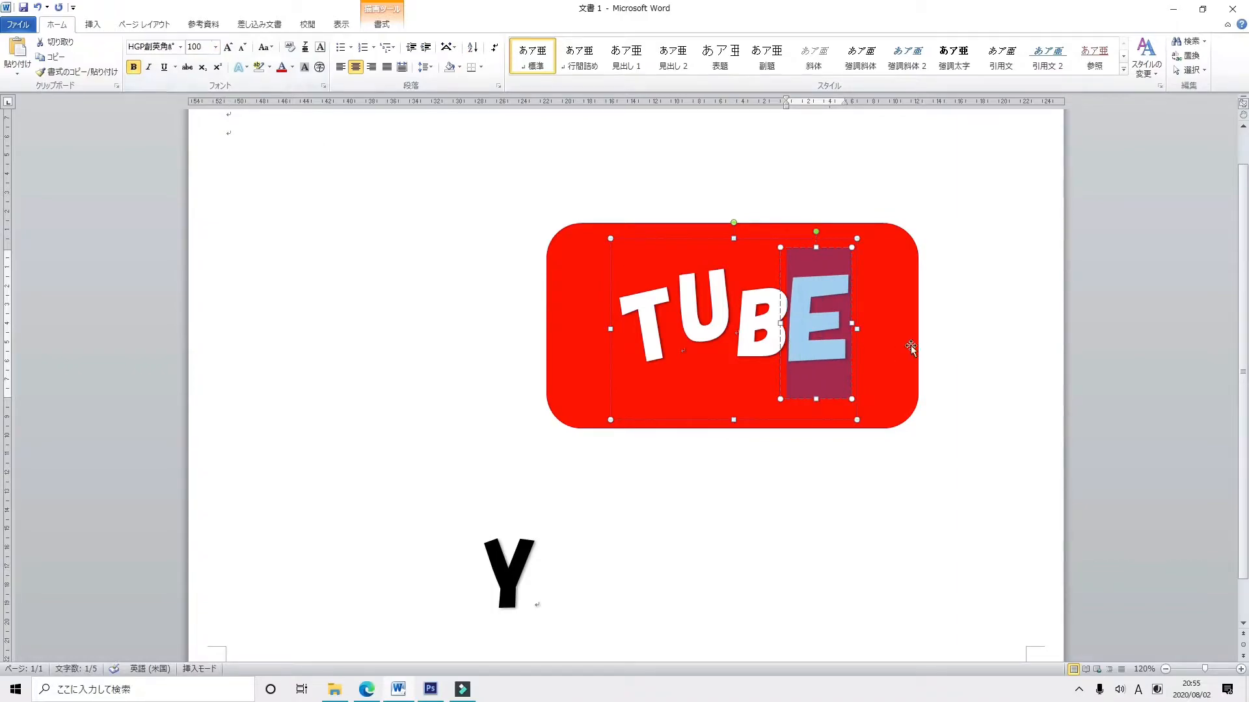
double_click(760, 325)
left_click(199, 49)
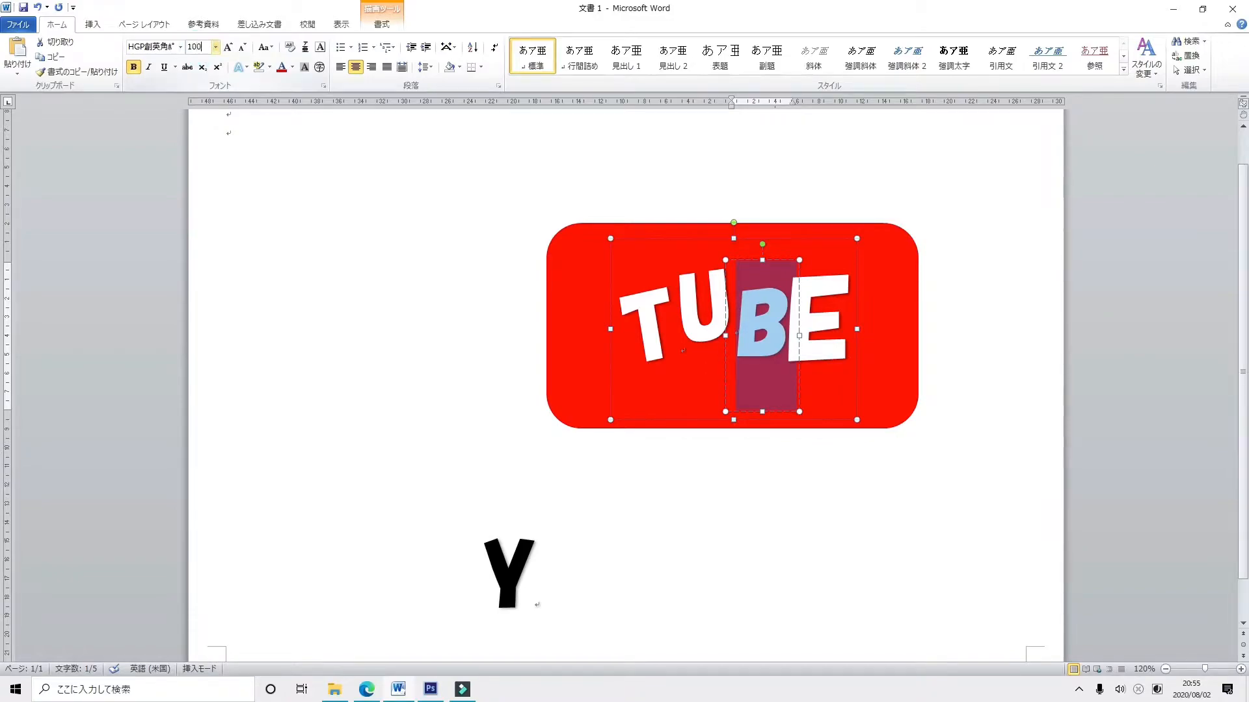
key("Return")
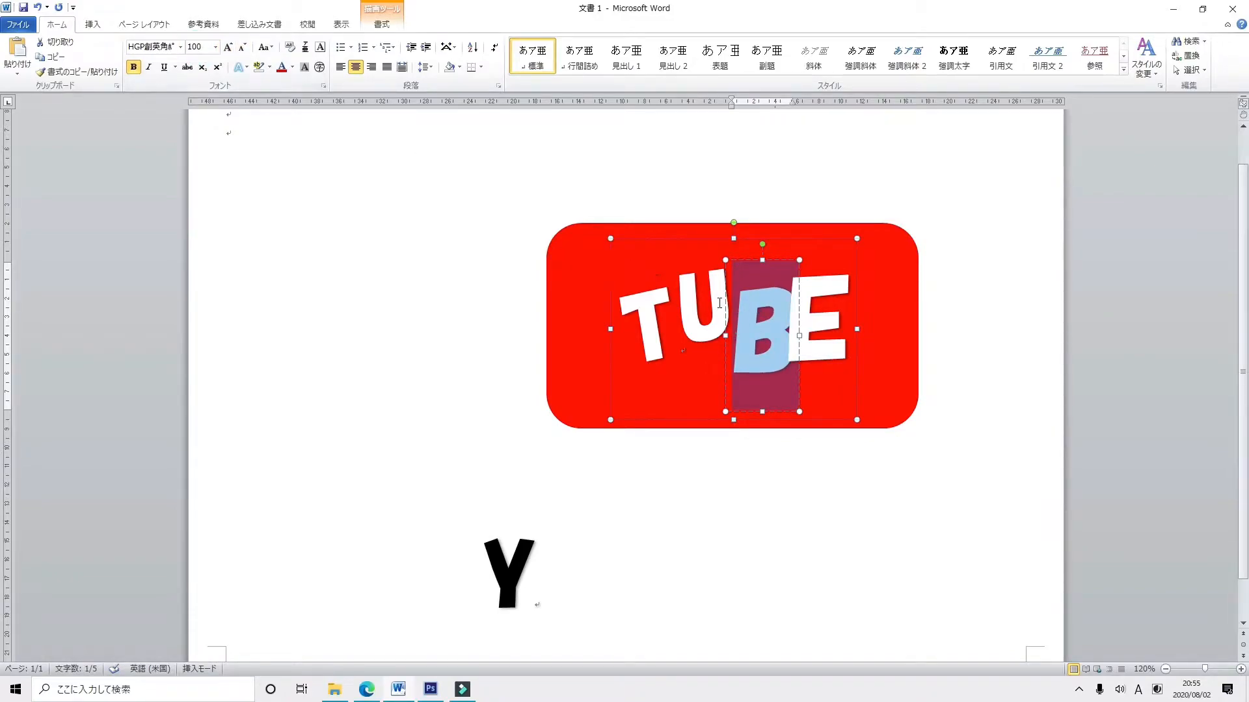
Set the font size of the letters U and T in the TUBE group to 100 pt
left_click(719, 303)
double_click(715, 303)
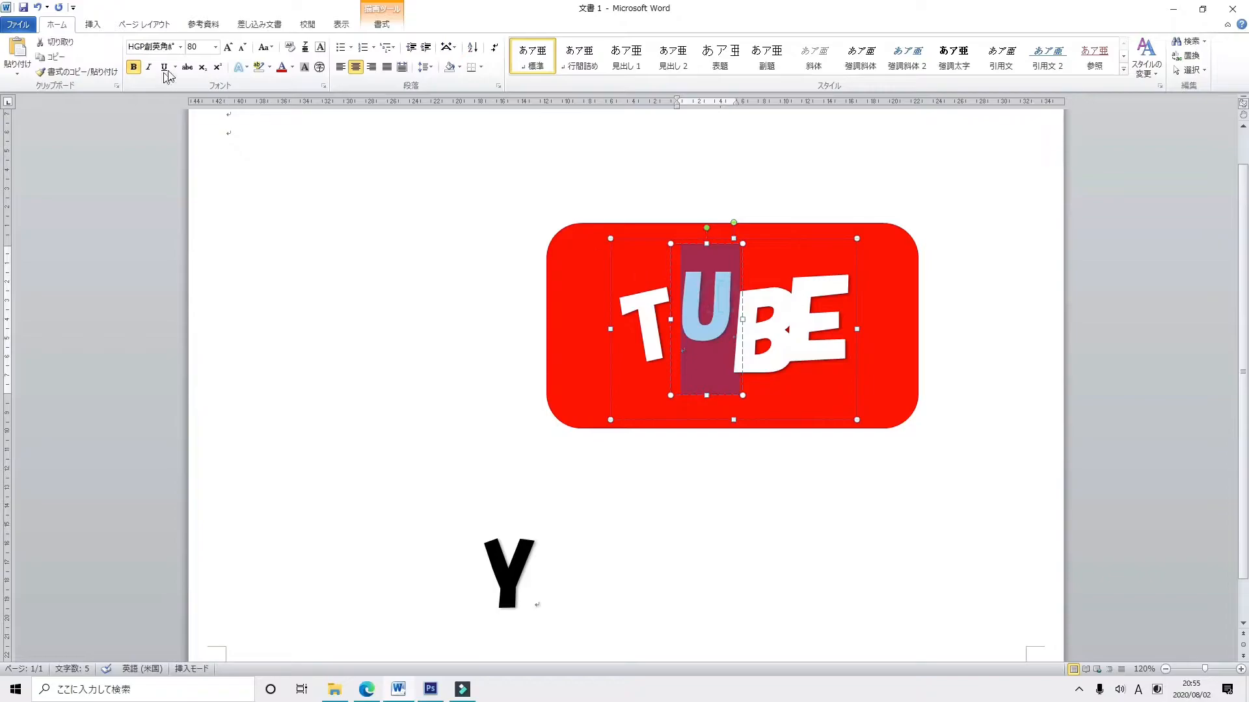
left_click(193, 48)
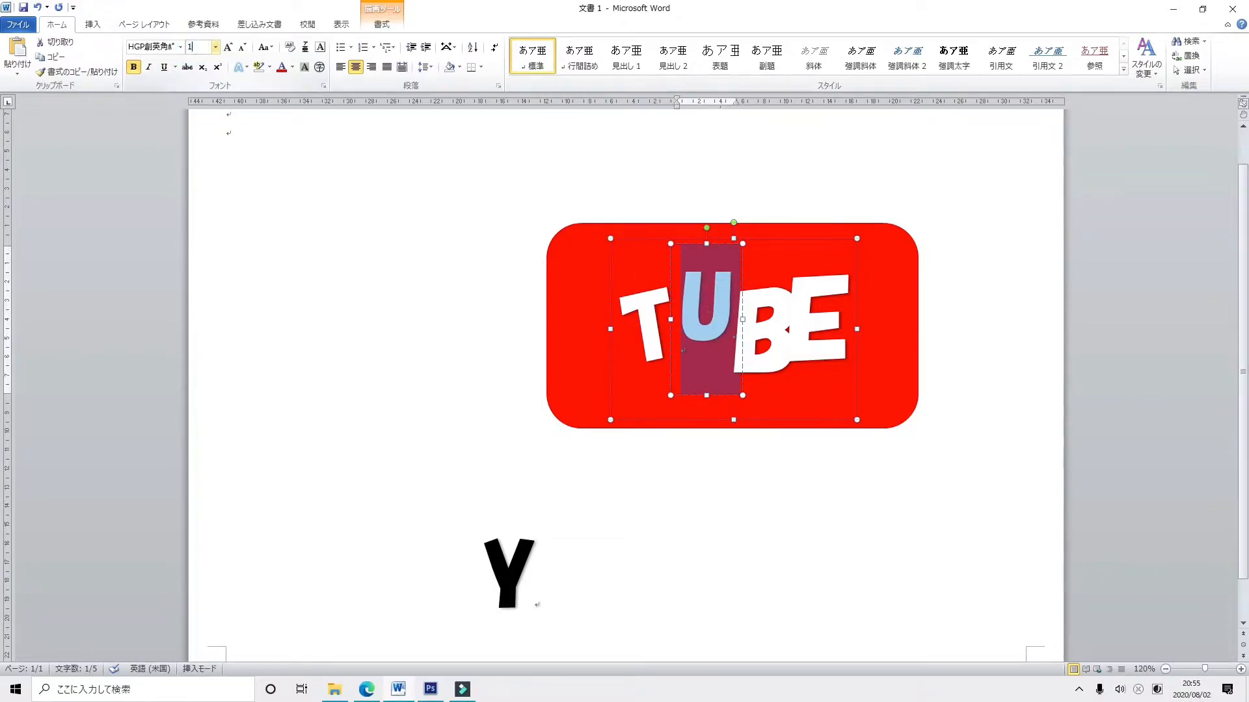
type("100")
key("Return")
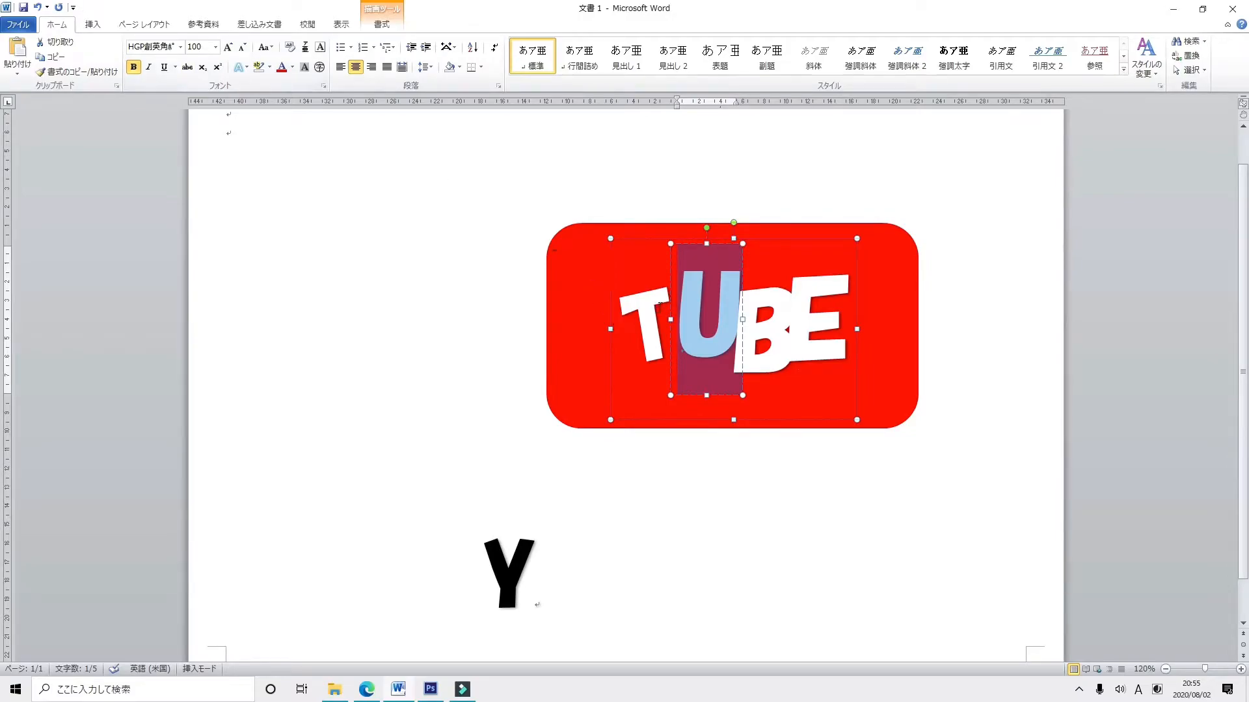
left_click(659, 306)
double_click(658, 306)
left_click(192, 49)
type("100")
key("Return")
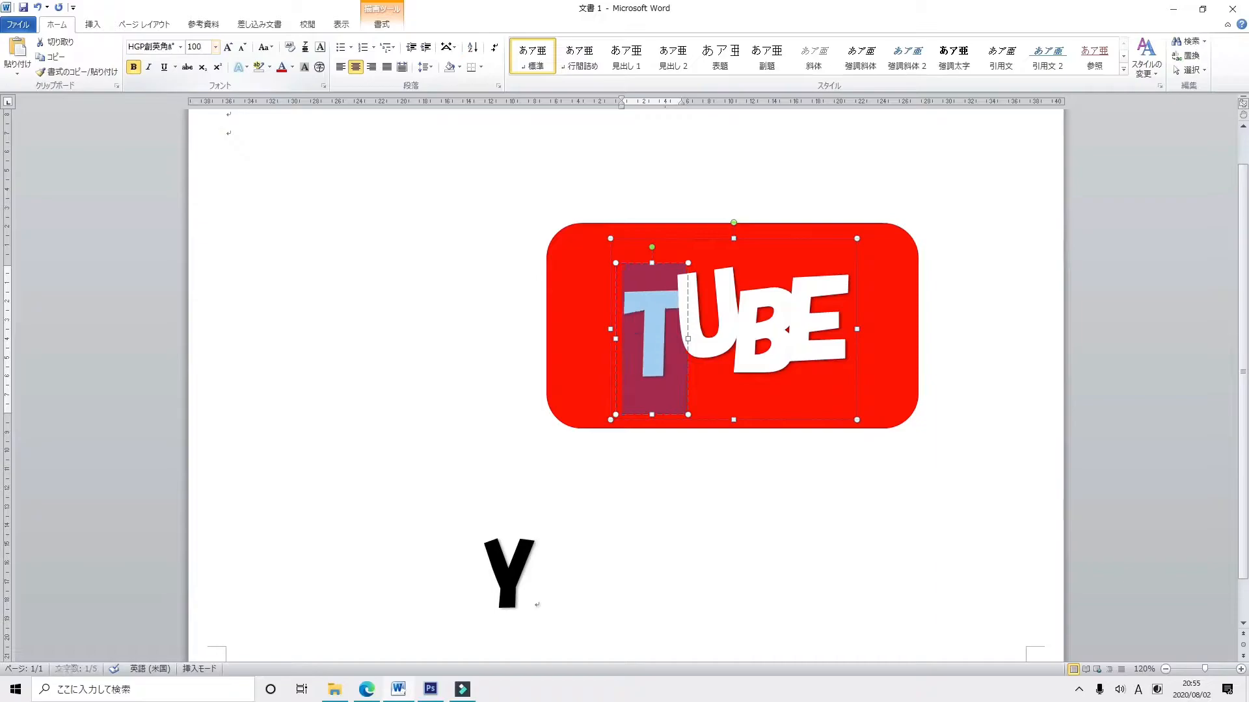
Move the E and B slightly right to even out the letter spacing, and shift the TUBE letters slightly left on the red rectangle
left_click(864, 290)
left_click(846, 286)
left_click_drag(837, 248, 849, 249)
left_click(772, 260)
left_click_drag(772, 260, 780, 260)
left_click(844, 280)
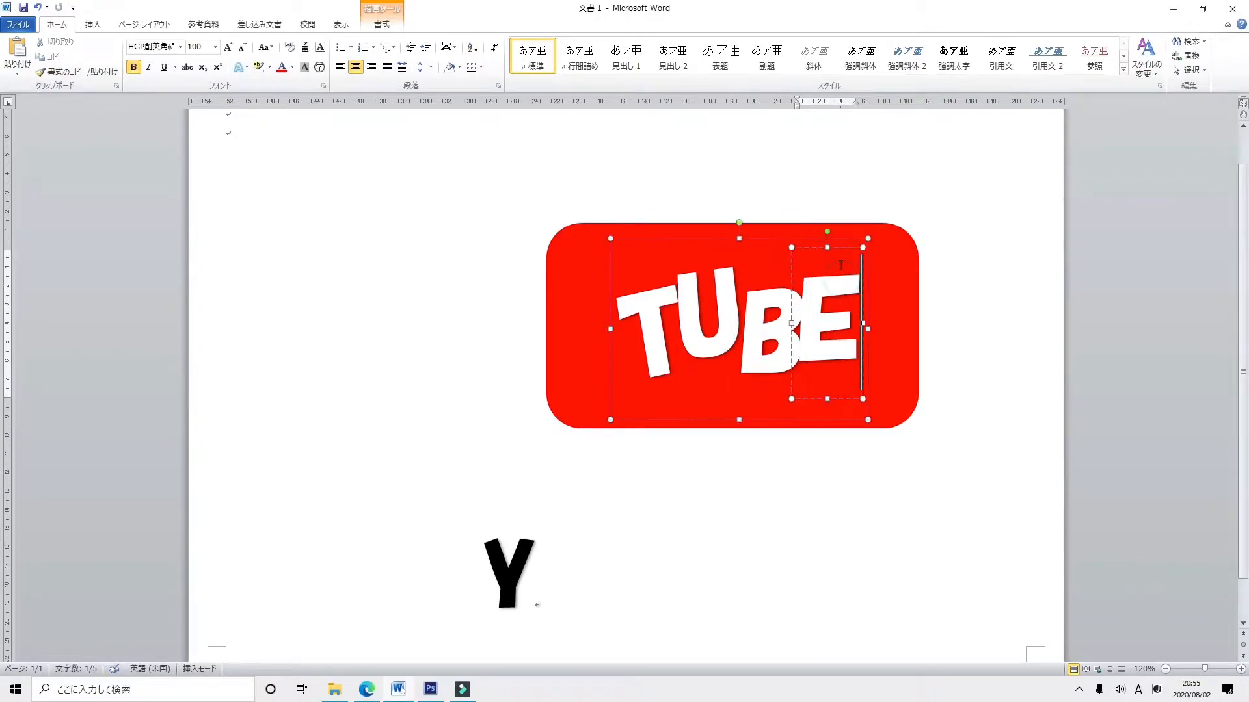
left_click_drag(839, 247, 786, 238)
left_click(970, 312)
Shrink the red rounded rectangle slightly and shift it so the TUBE letters sit centred inside it
left_click(805, 306)
left_click(874, 257)
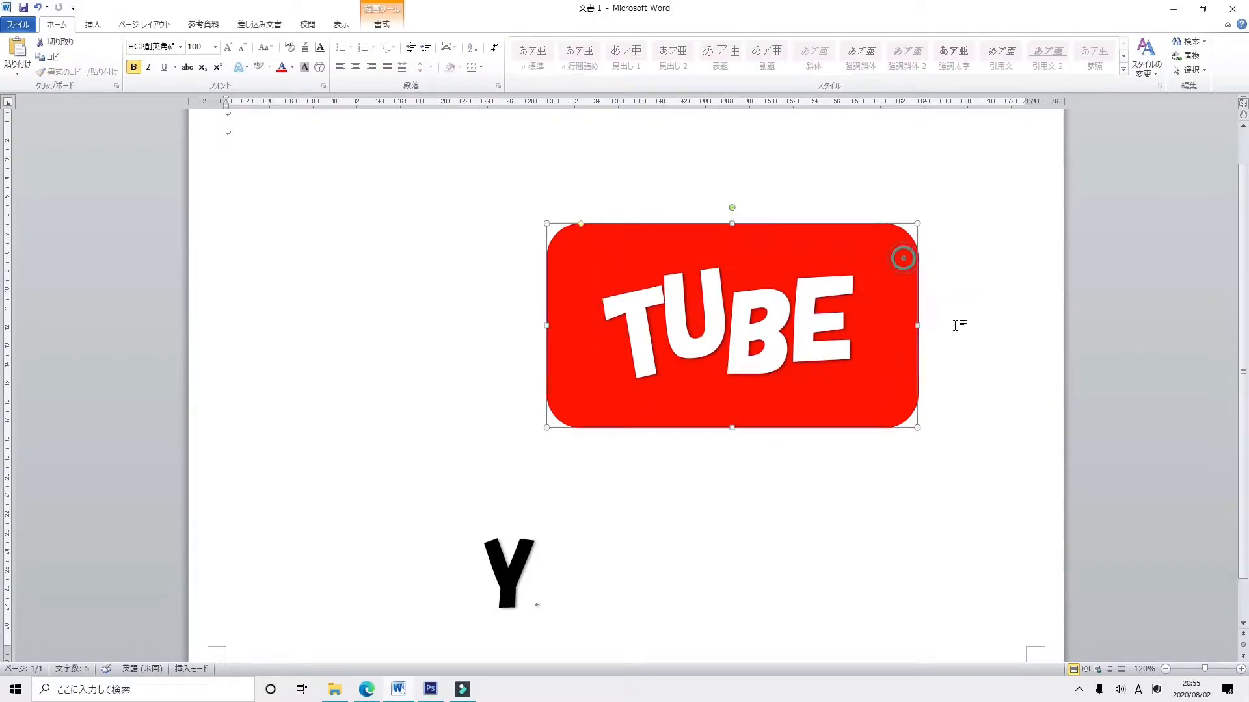
left_click_drag(917, 427, 887, 413)
left_click_drag(825, 228, 836, 230)
left_click(944, 492)
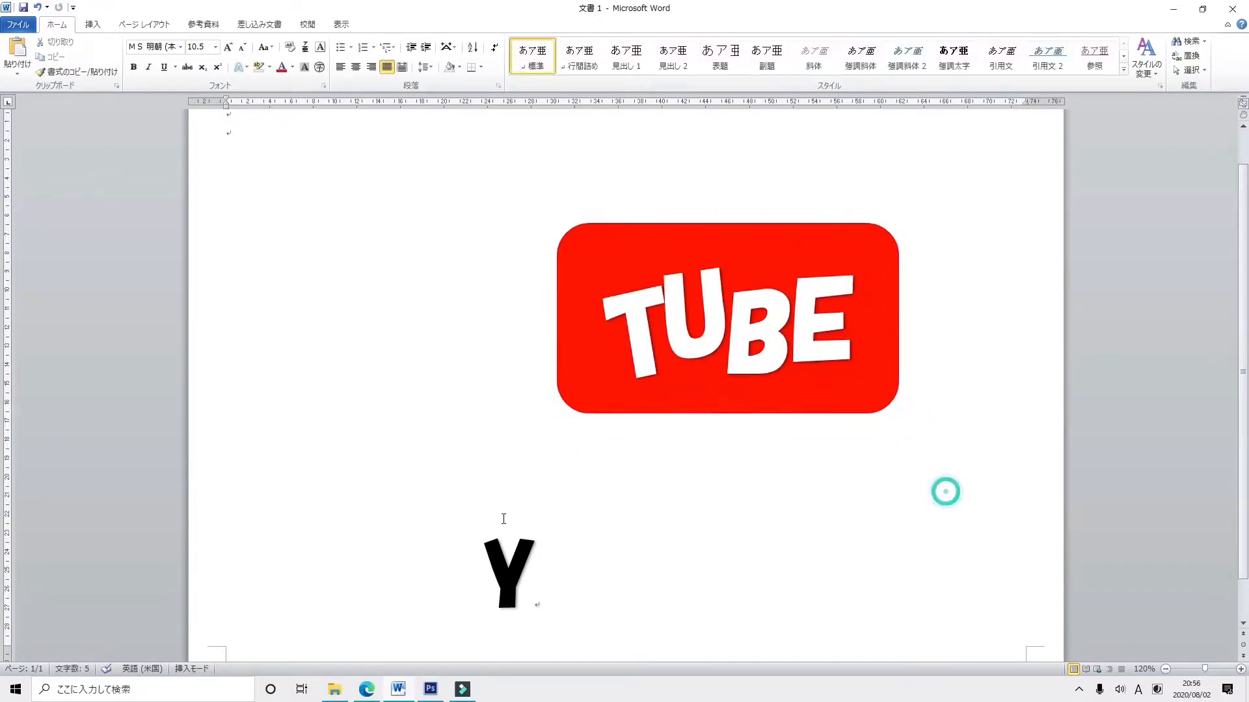
Move the black Y beside the red rectangle, set its font size to 100 pt and enlarge its text box to fit
left_click(530, 524)
left_click_drag(524, 511, 420, 250)
left_click_drag(424, 298, 365, 291)
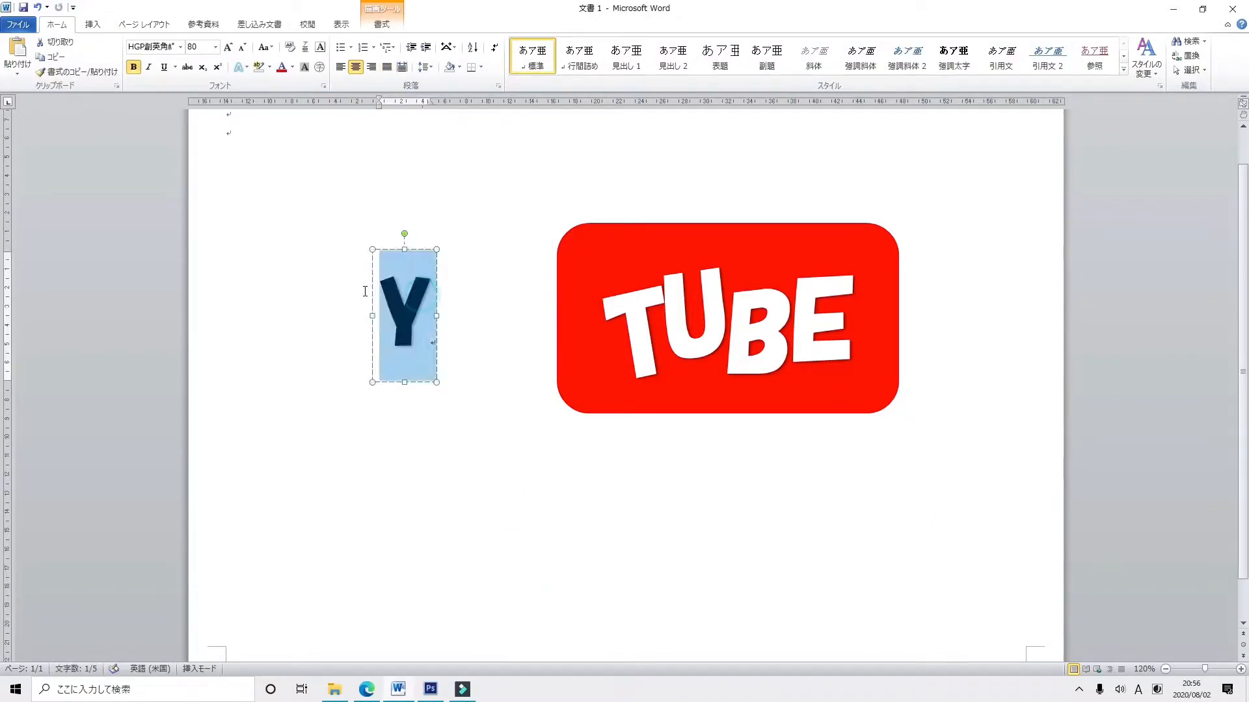
left_click(192, 48)
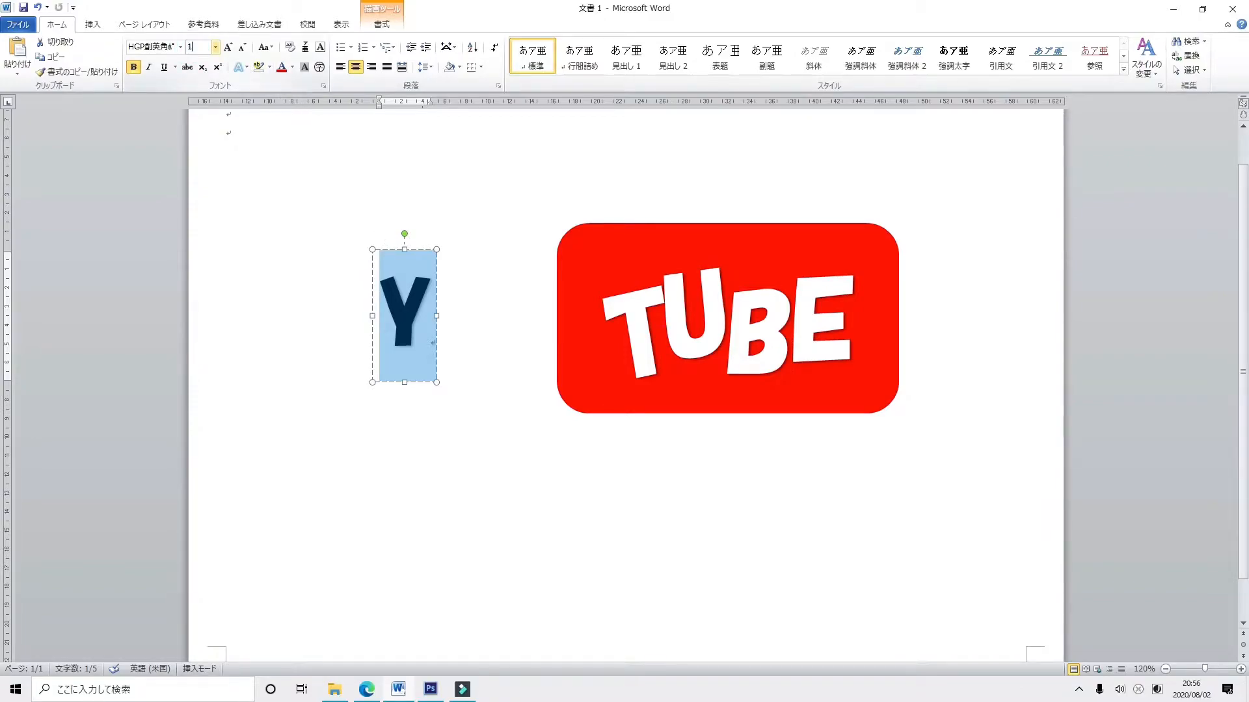
left_click_drag(436, 383, 450, 401)
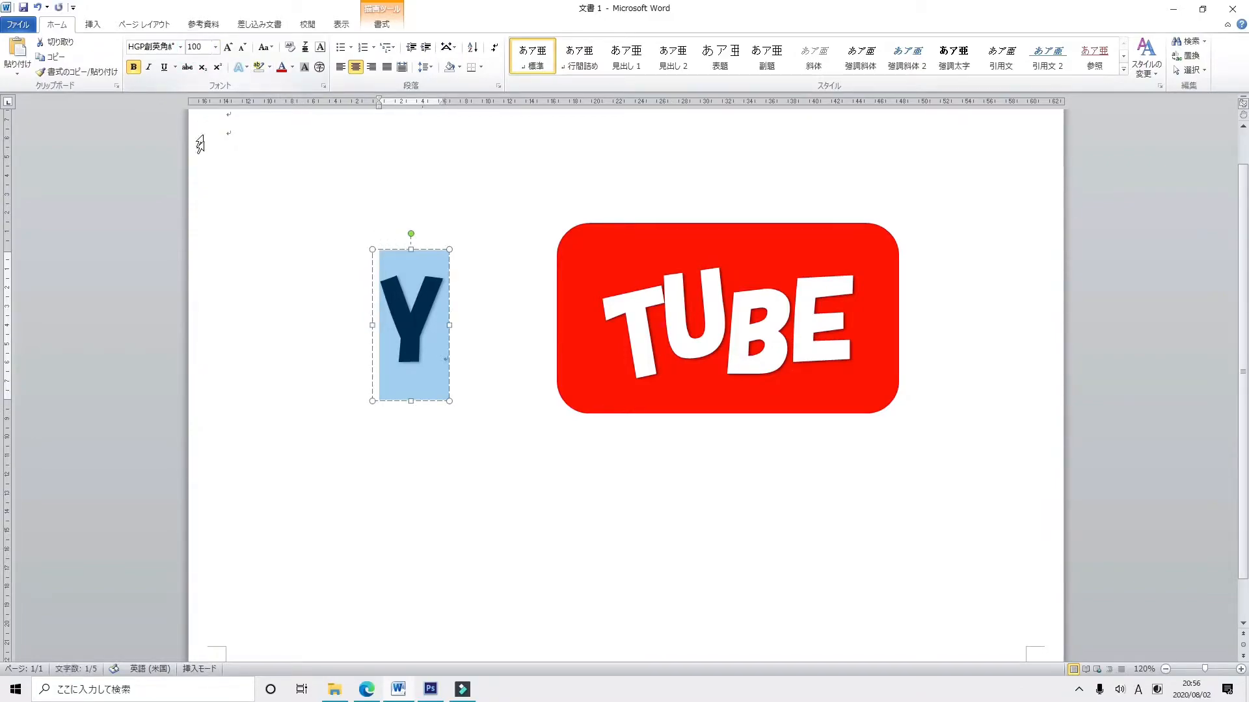
Copy the Y text box to its right and change the copy's letter to O
left_click_drag(428, 253, 460, 264)
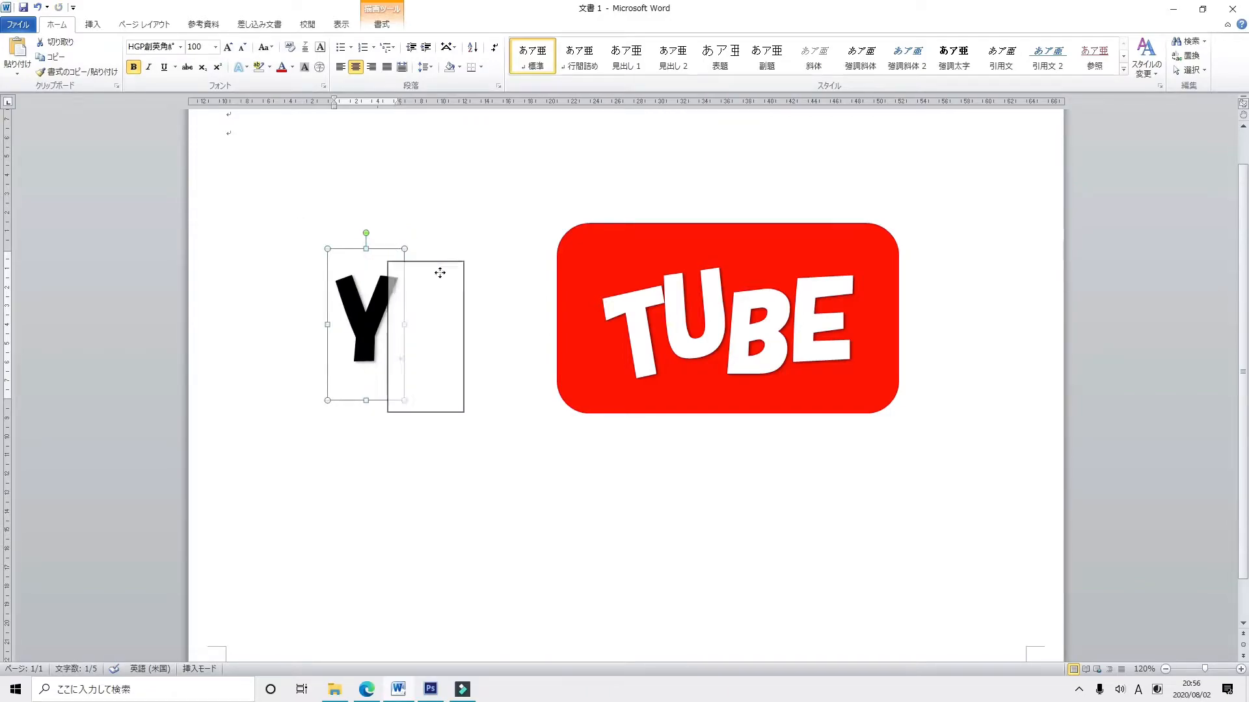
left_click(419, 286)
left_click(454, 315)
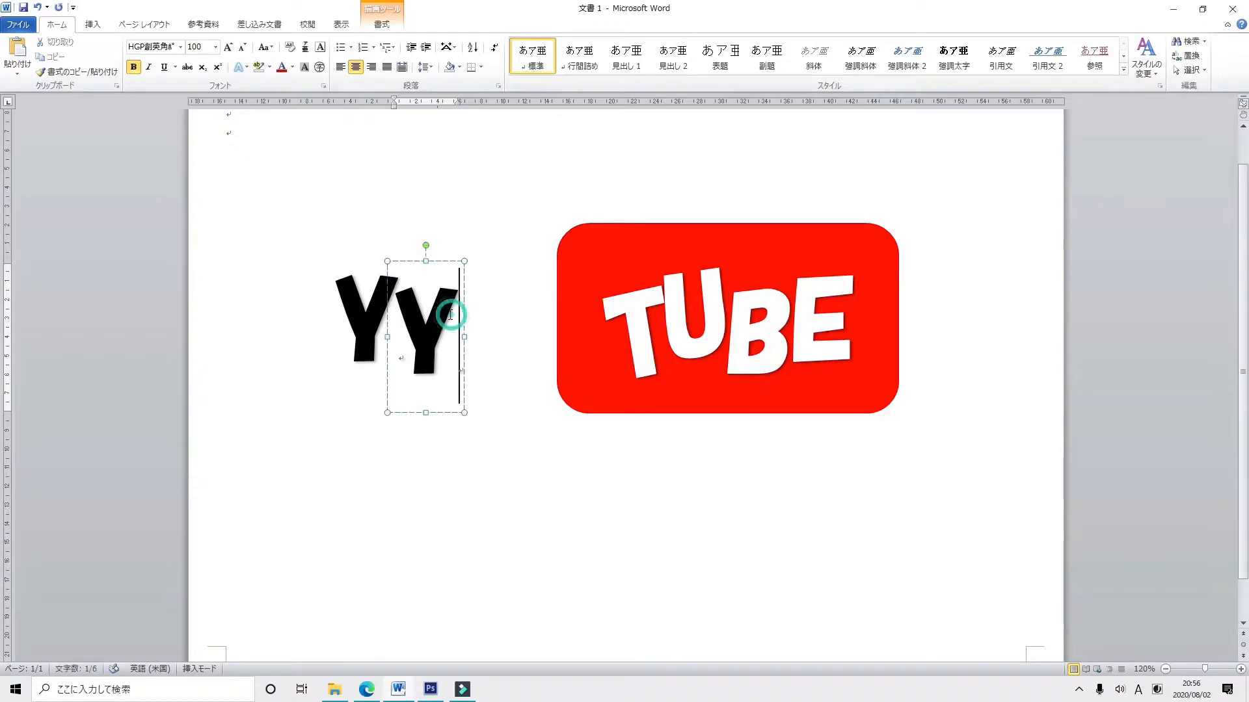
key("BackSpace")
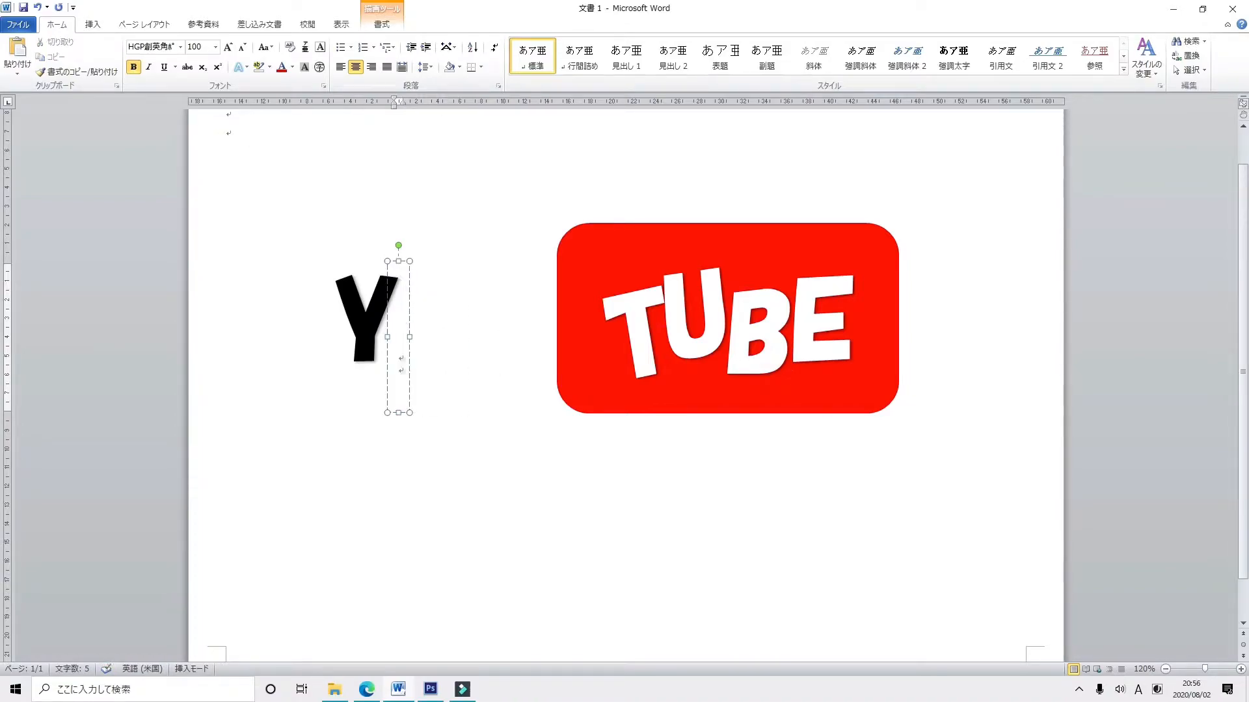
type("O")
Copy the O text box to its right and change the copy's letter to U
left_click_drag(466, 282, 507, 268)
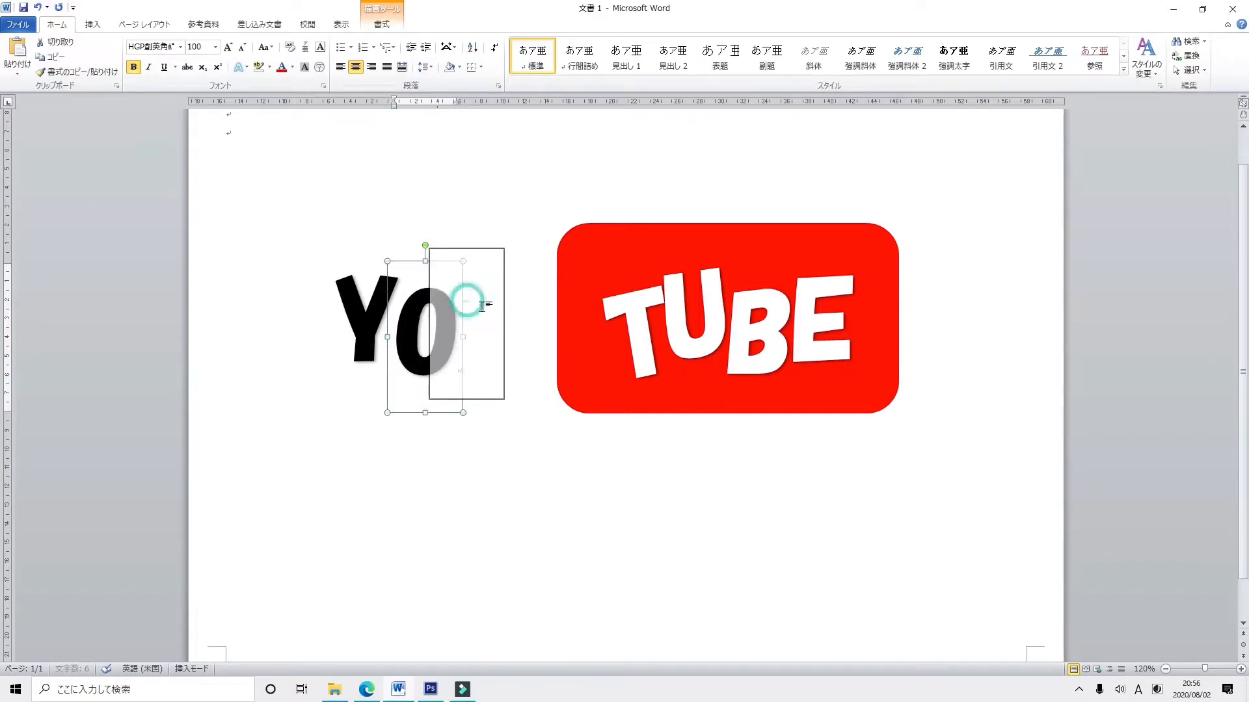
left_click(488, 309)
key("BackSpace")
type("U")
Move the black U and Y in closer to the O so the three letters slightly overlap, with the Y a little higher
left_click_drag(487, 251, 453, 246)
left_click(418, 296)
left_click(390, 281)
left_click_drag(381, 250, 404, 242)
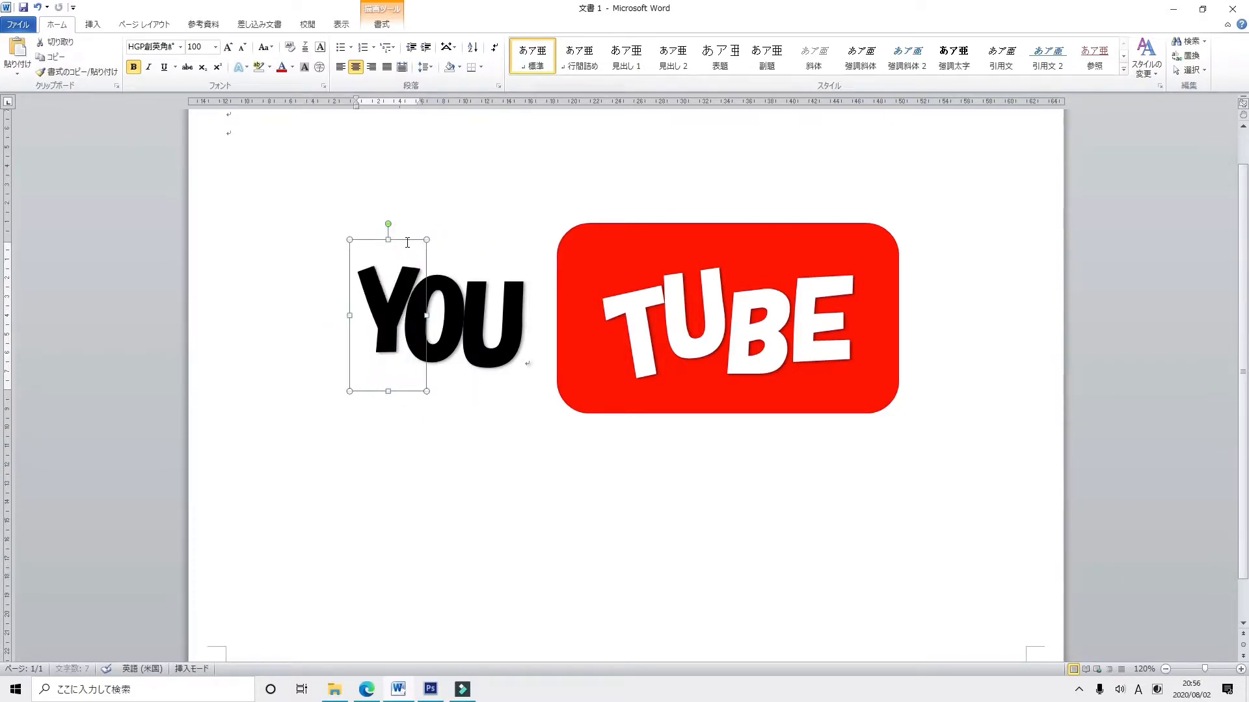
Group the black Y, O and U text boxes into one object
left_click(445, 290)
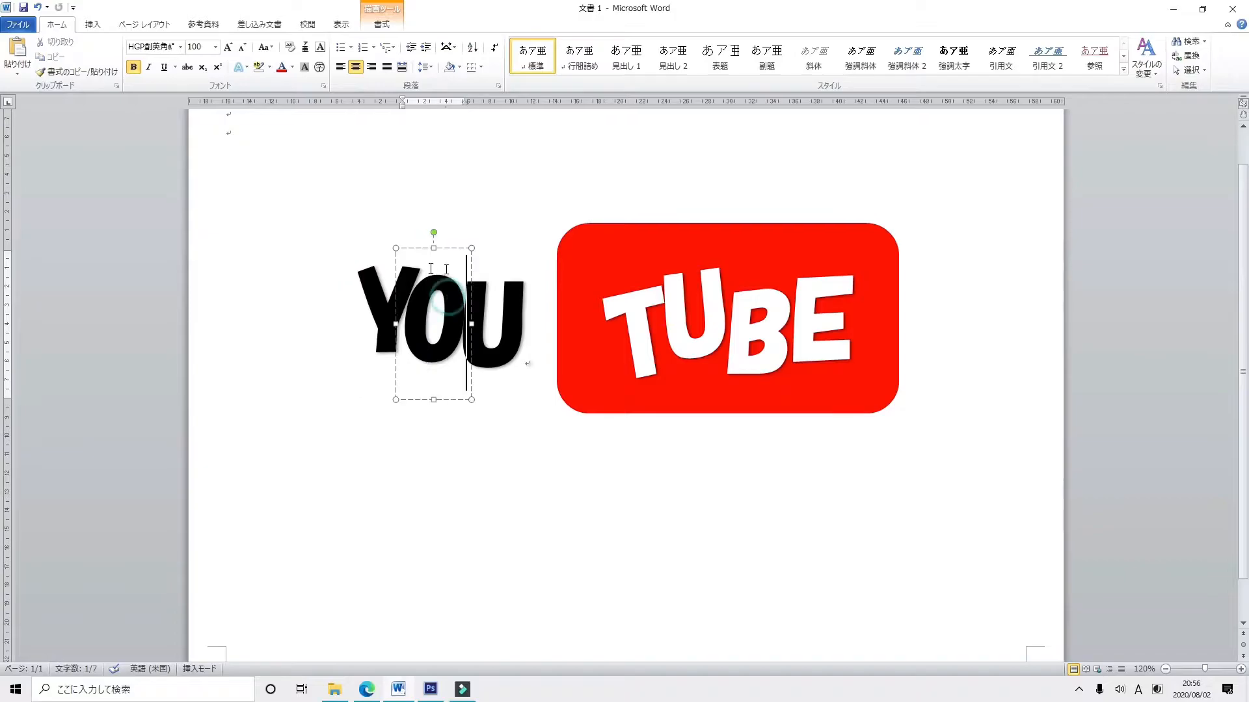
left_click(369, 295, "shift")
left_click(498, 306, "shift")
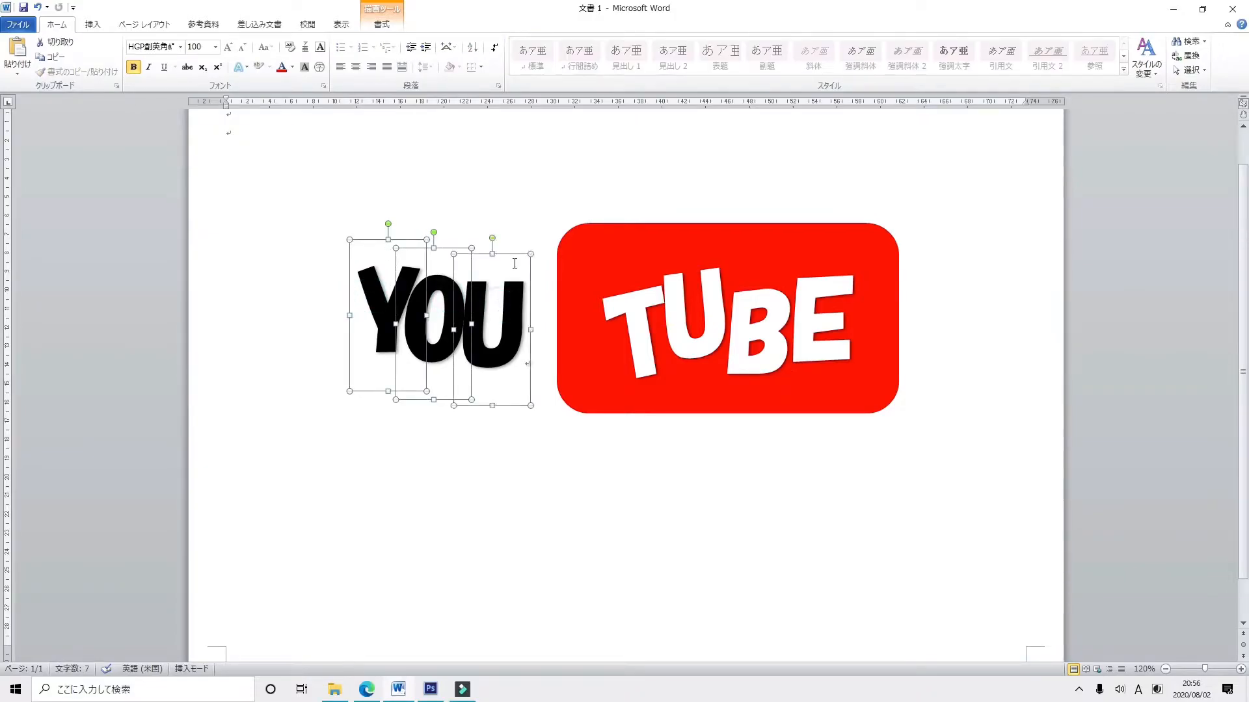
right_click(369, 255)
mouse_move(416, 328)
left_click(331, 327)
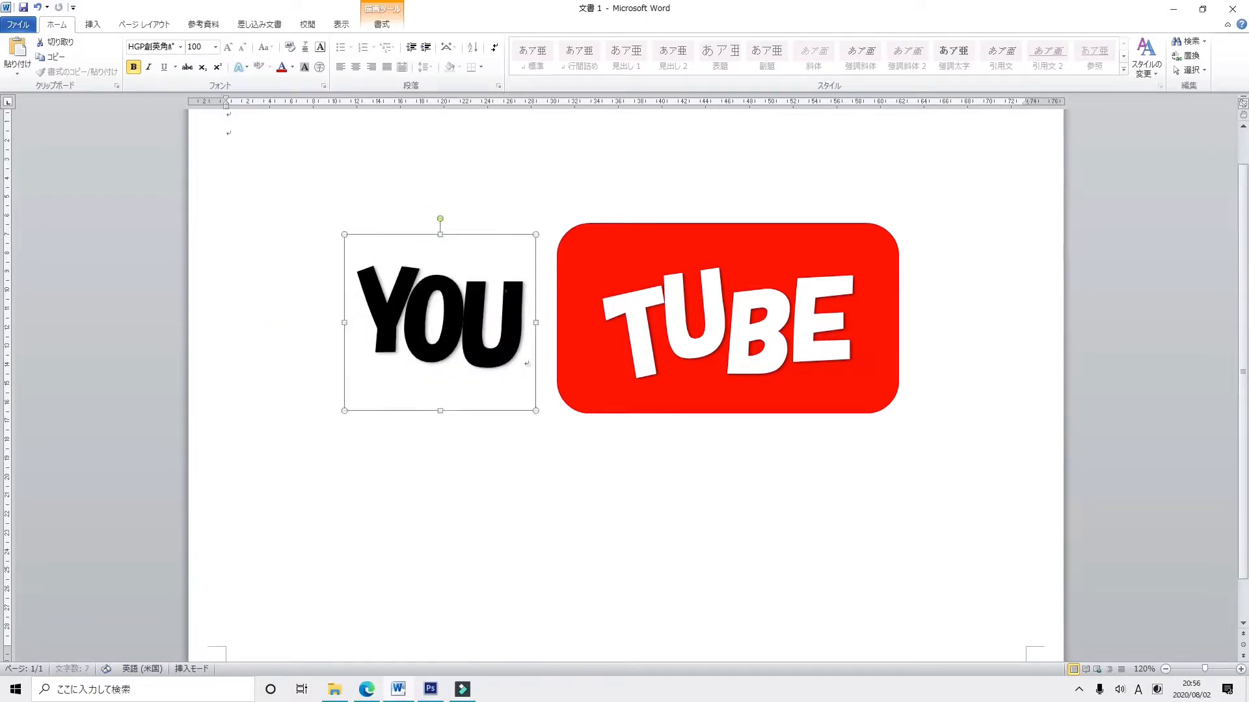
Move the YOU group right and slightly up so its frame meets the edge of the red rectangle
left_click(499, 237)
left_click_drag(500, 236, 521, 229)
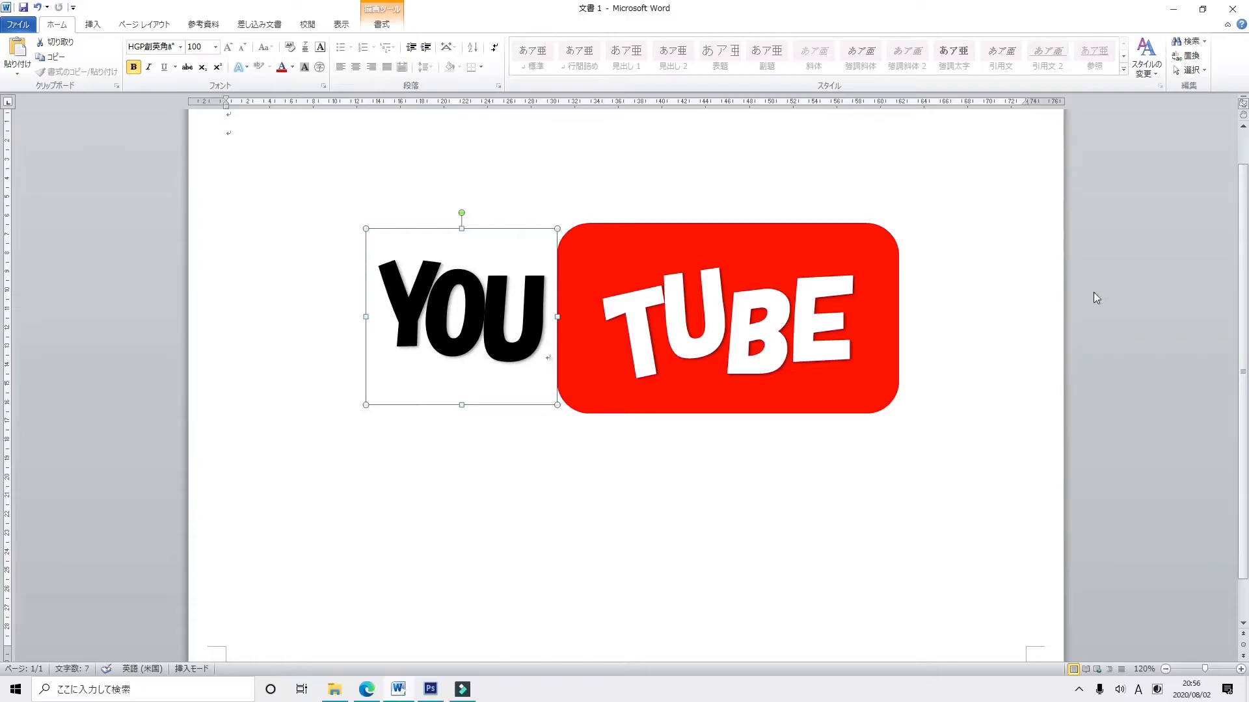
left_click(982, 288)
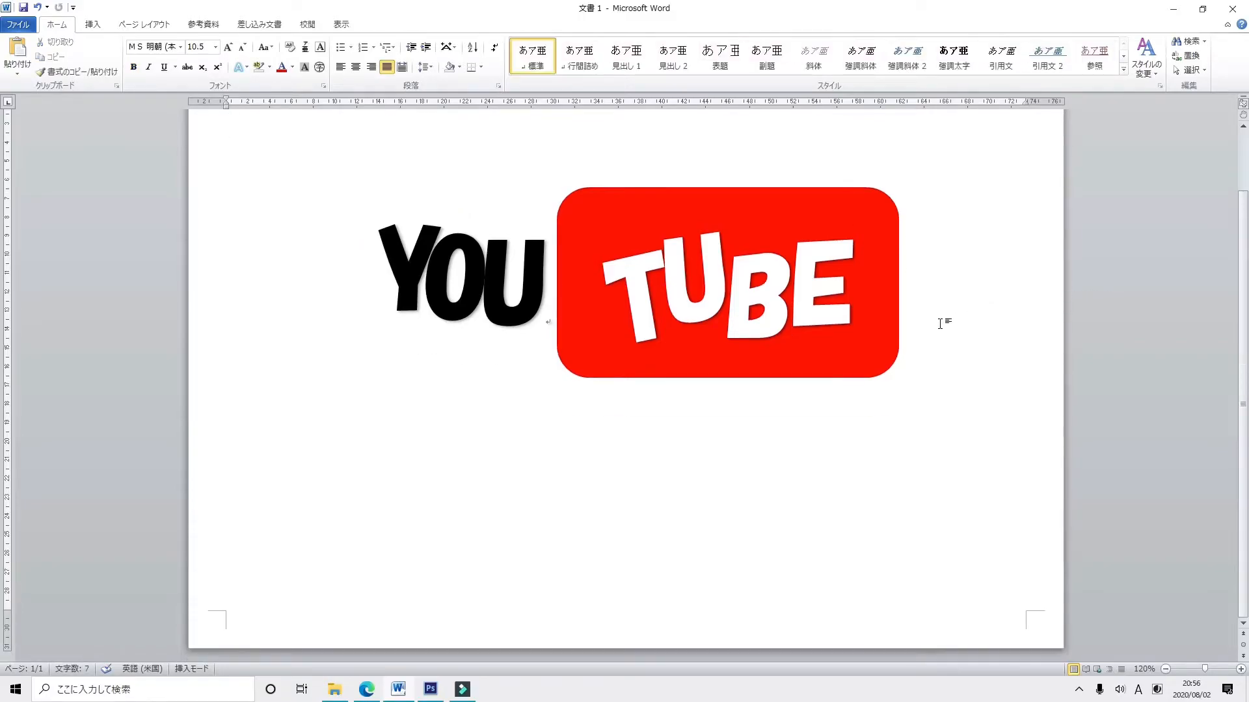
Select the YOU group together with the red rounded rectangle
scroll(453, 361, "up", 1)
left_click(453, 361)
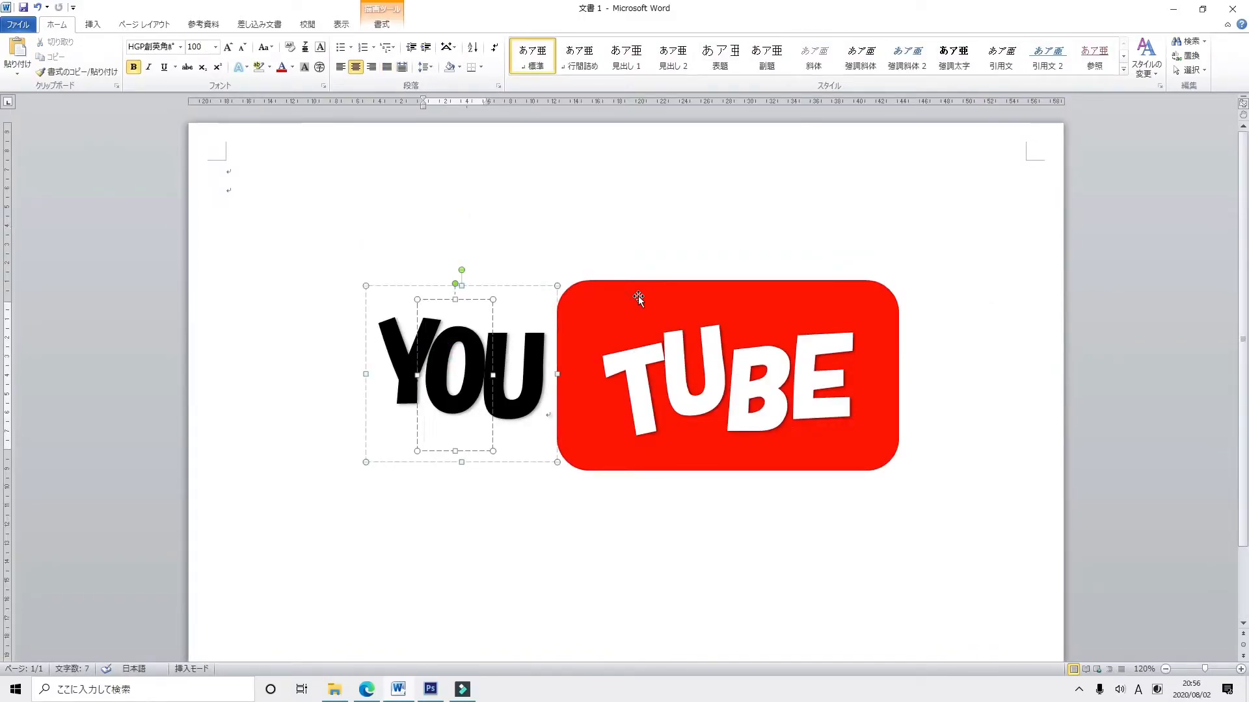
left_click(717, 292, "shift")
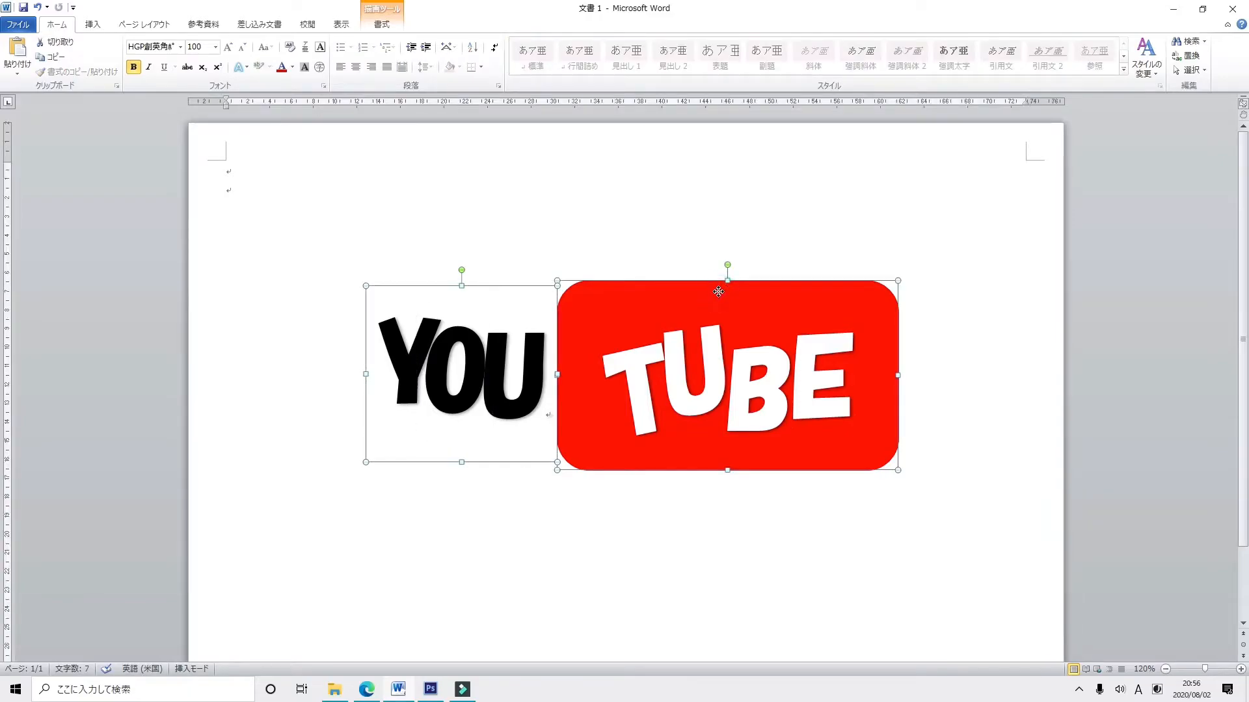
Try to group the YOU letters with only the red rectangle, and undo that grouping
right_click(718, 292)
mouse_move(635, 365)
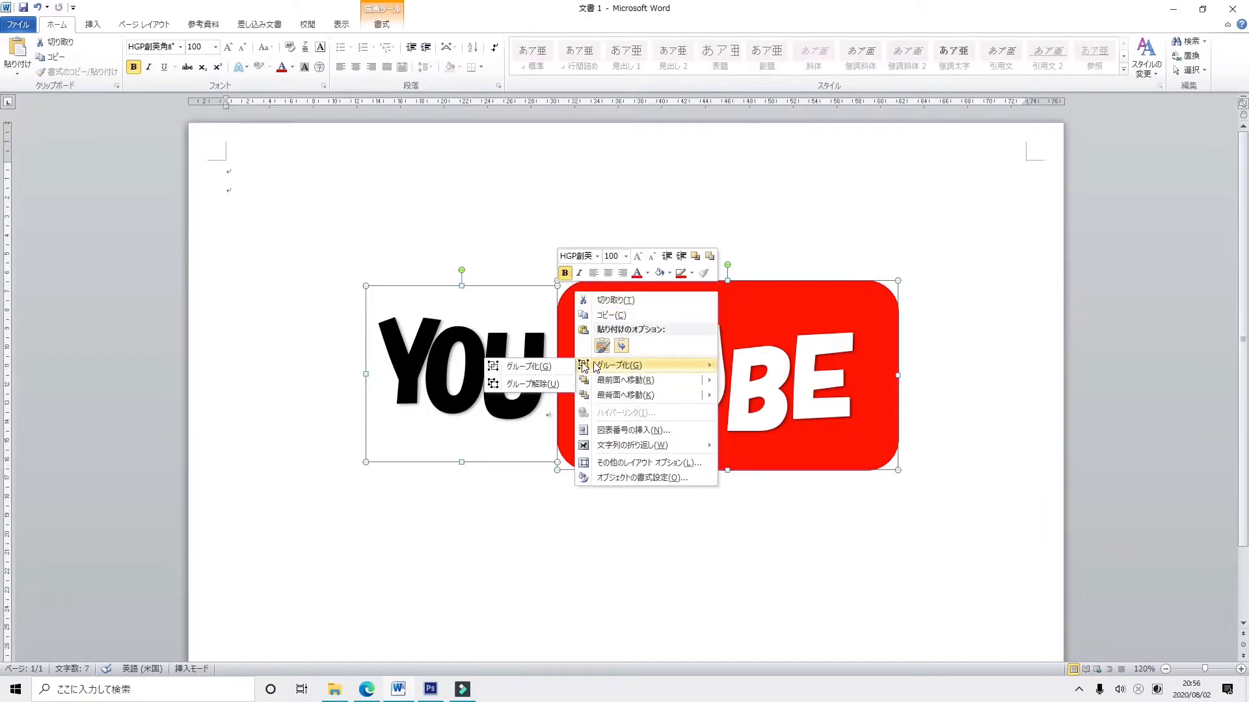
left_click(537, 368)
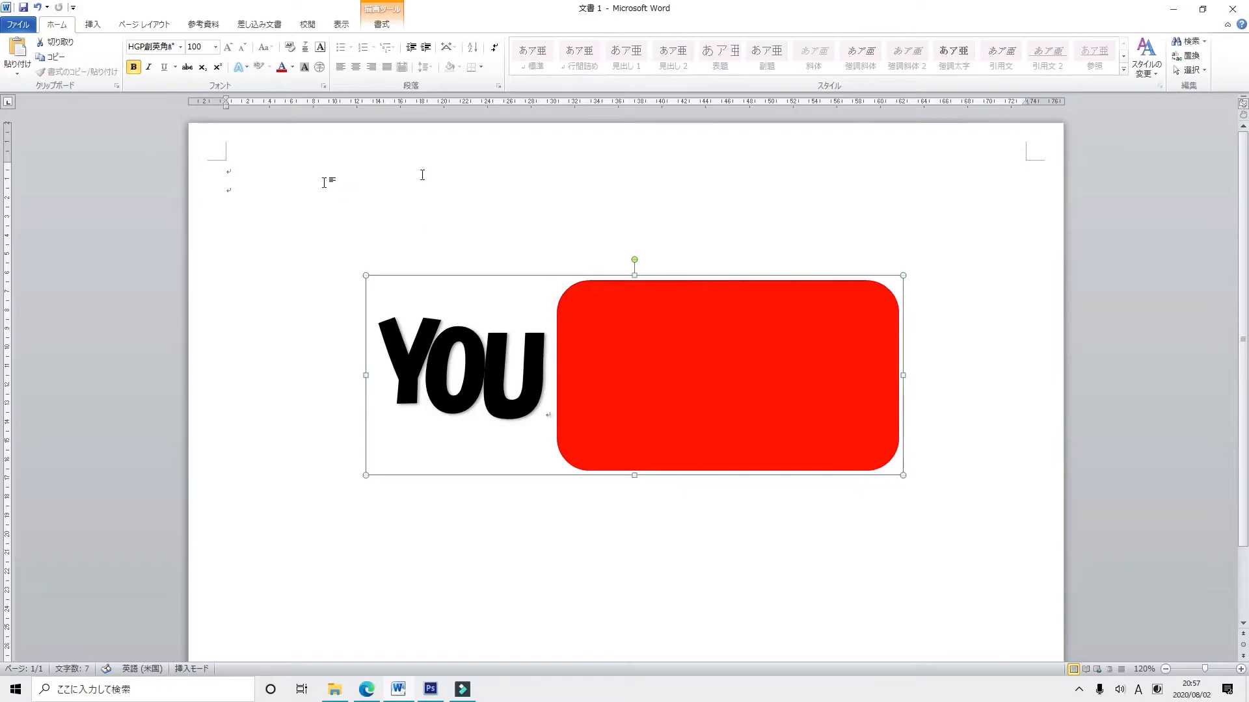
left_click(37, 8)
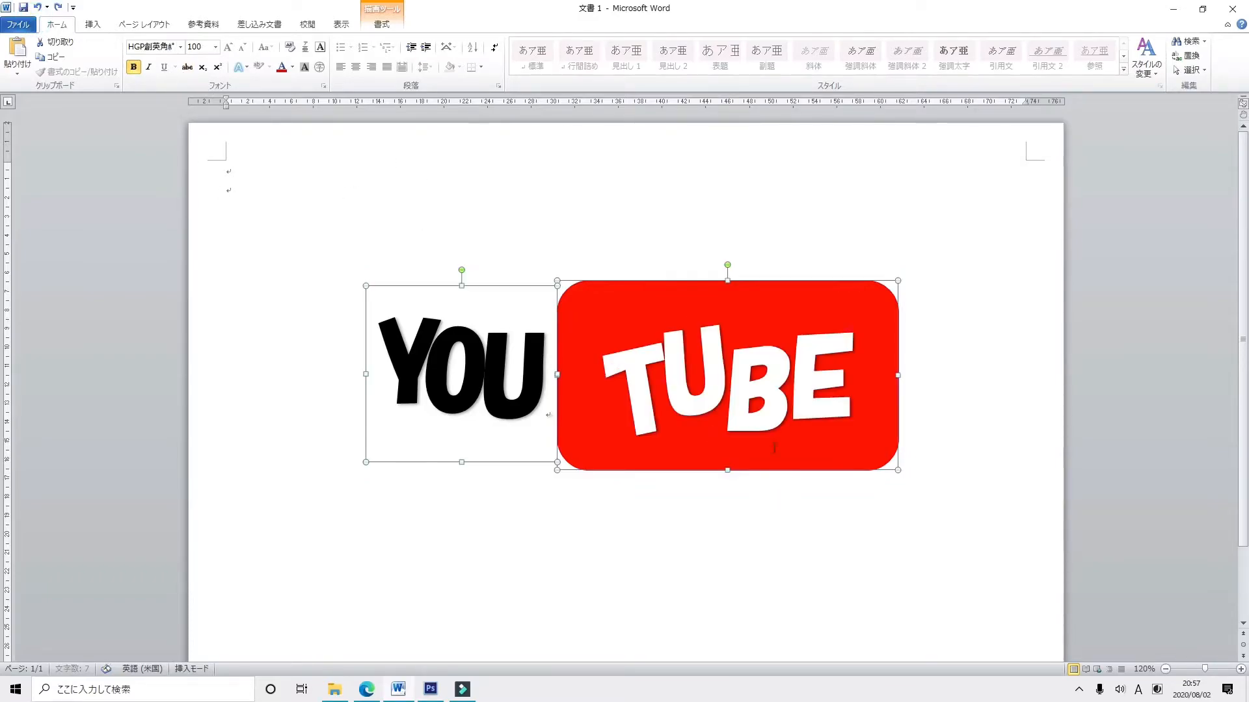
Add the TUBE letters to the selection, group the whole logo into one object and move it up the page
left_click(758, 371)
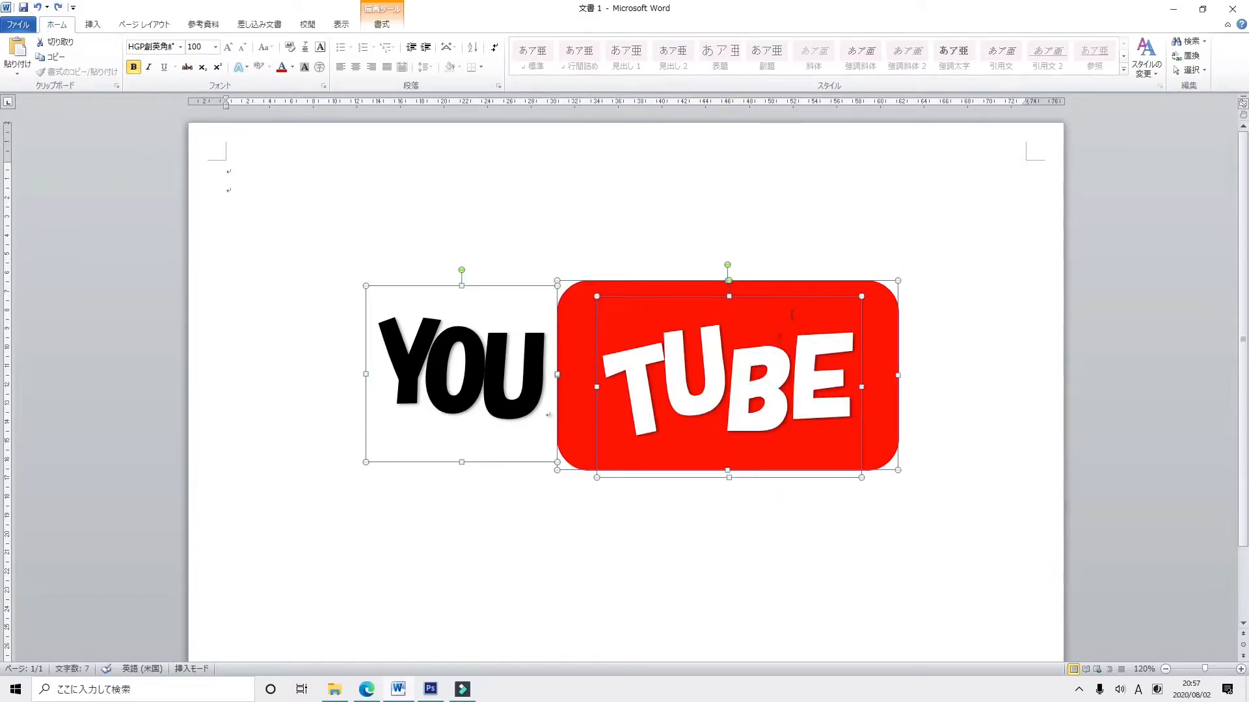
right_click(886, 290)
mouse_move(775, 369)
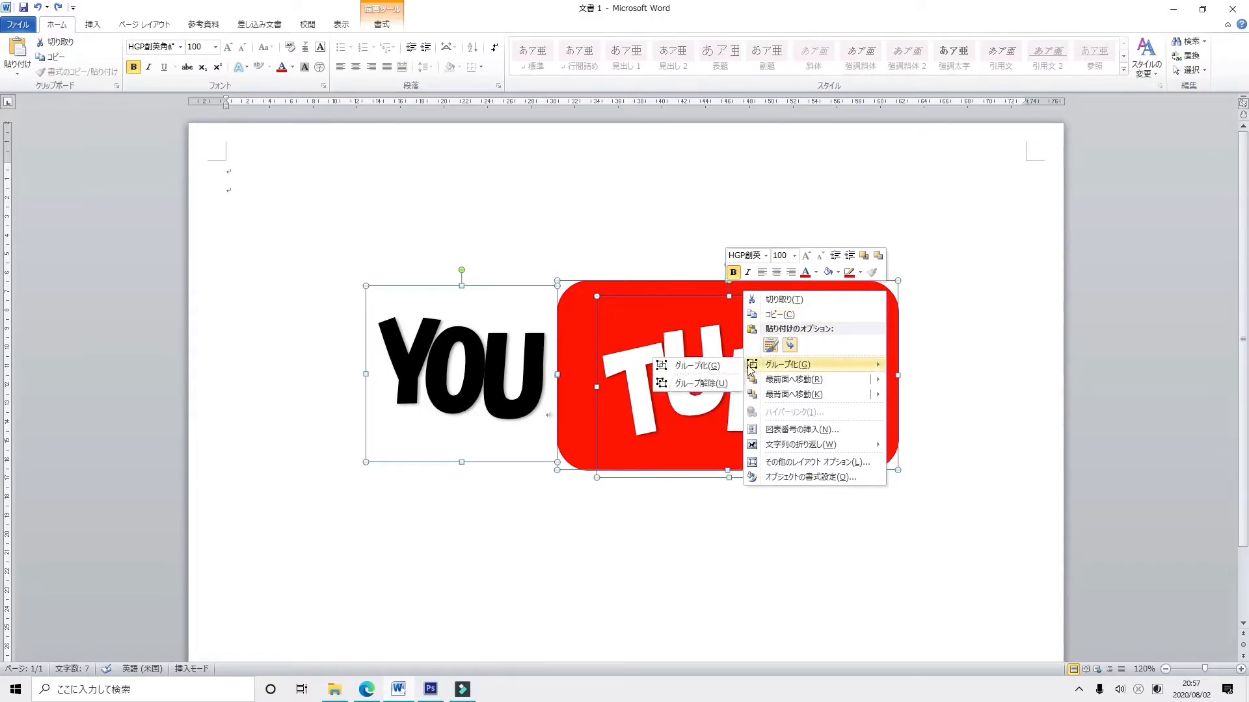
left_click(701, 366)
left_click(719, 295)
left_click_drag(720, 295, 713, 214)
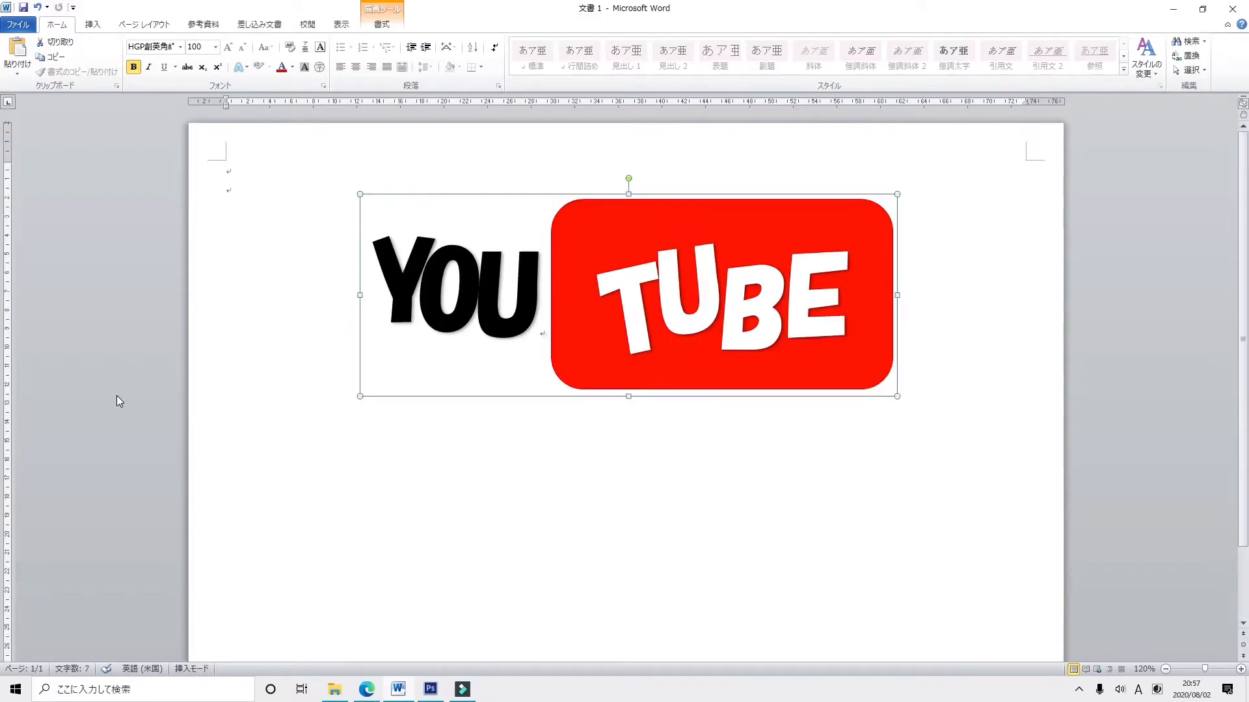
Draw a rounded rectangle about 4.55 cm high and 17.21 cm wide below the logo
left_click(130, 26)
left_click(92, 26)
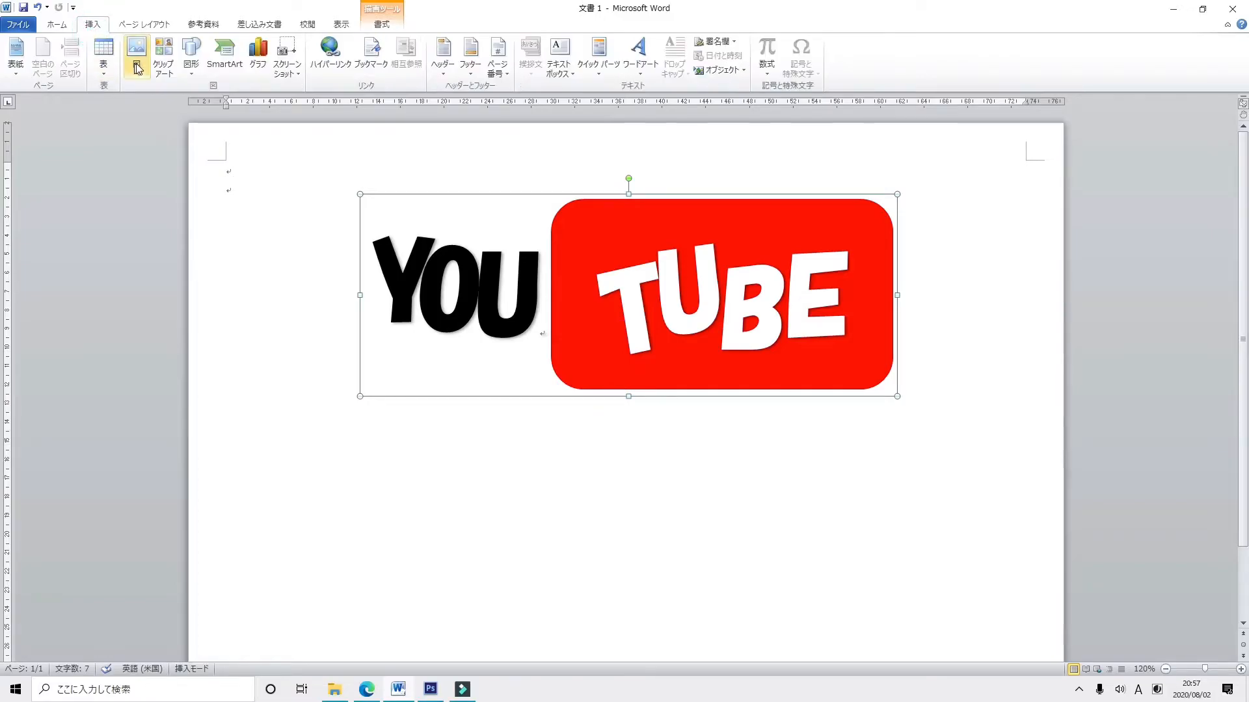
left_click(191, 68)
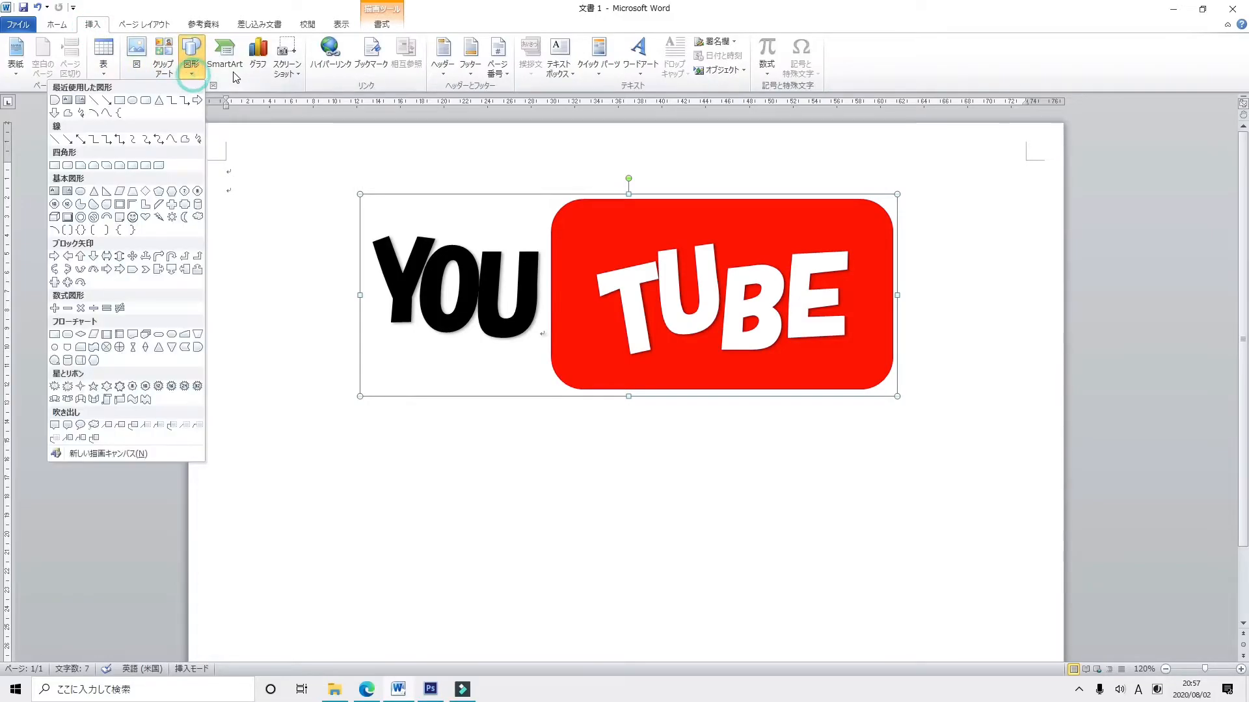
left_click(145, 100)
mouse_move(388, 427)
left_mouse_down()
mouse_move(432, 482)
mouse_move(789, 580)
mouse_move(908, 564)
mouse_move(895, 561)
left_mouse_up()
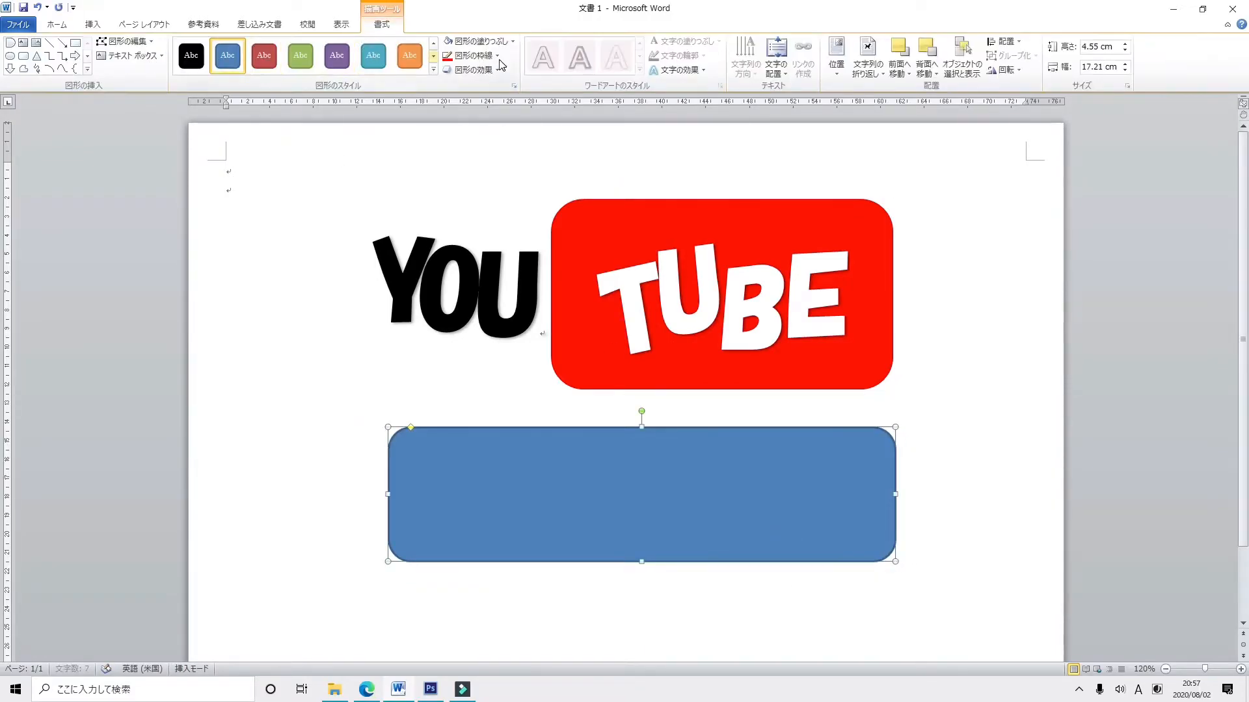